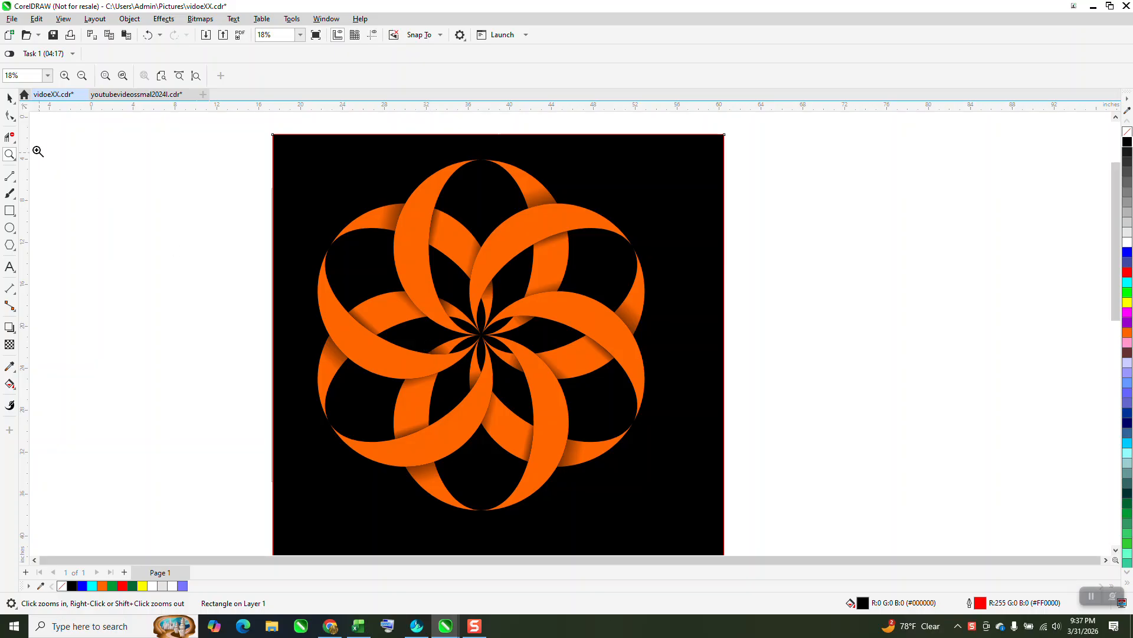
Move the entire finished orange flower artwork with its black background off the page to the blank area on its right.
left_click(9, 98)
scroll(278, 150, "down", 1)
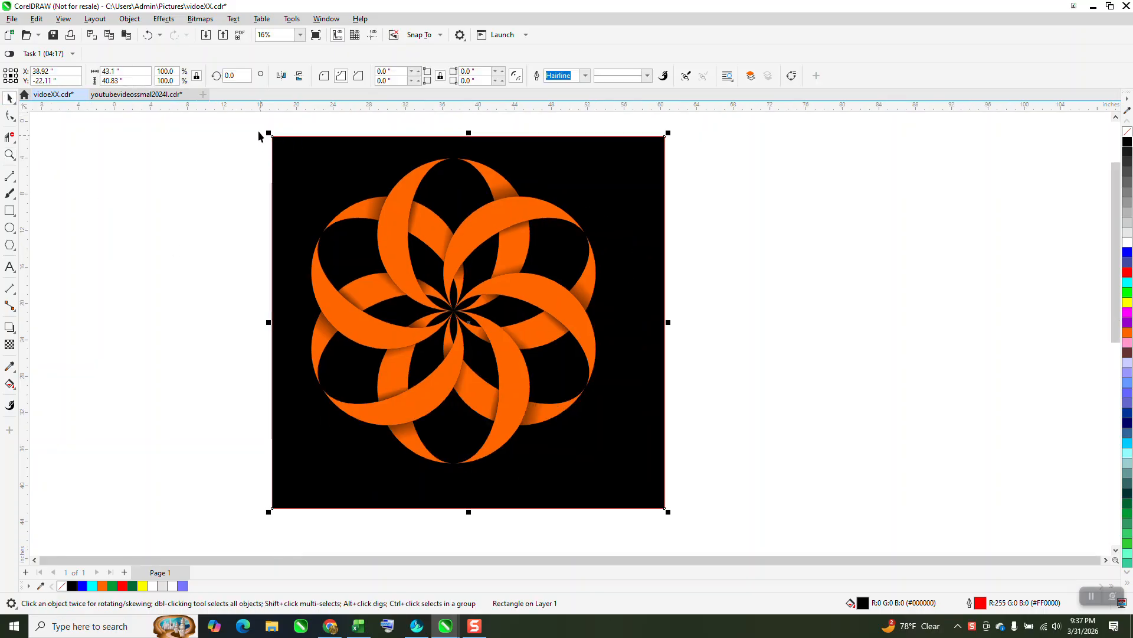
key("ctrl+a")
left_click_drag(451, 324, 825, 325)
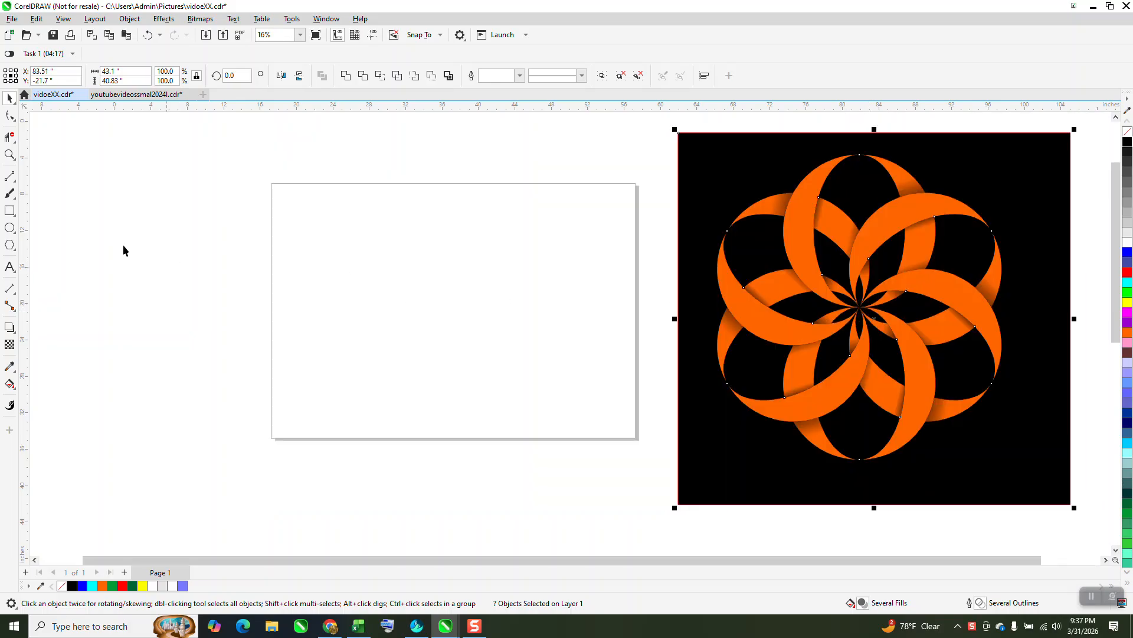
Draw a circle about 16.15 inches wide, centre it on the page, and add a centred copy narrowed to about 10.71 inches.
left_click(9, 228)
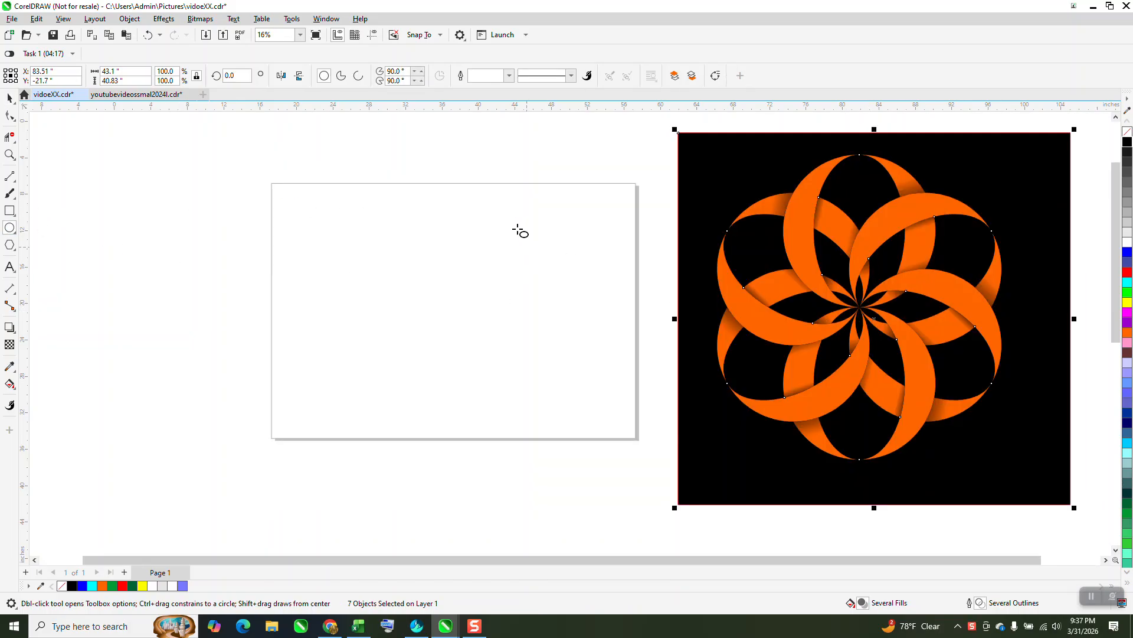
left_click_drag(526, 225, 447, 372)
key("p")
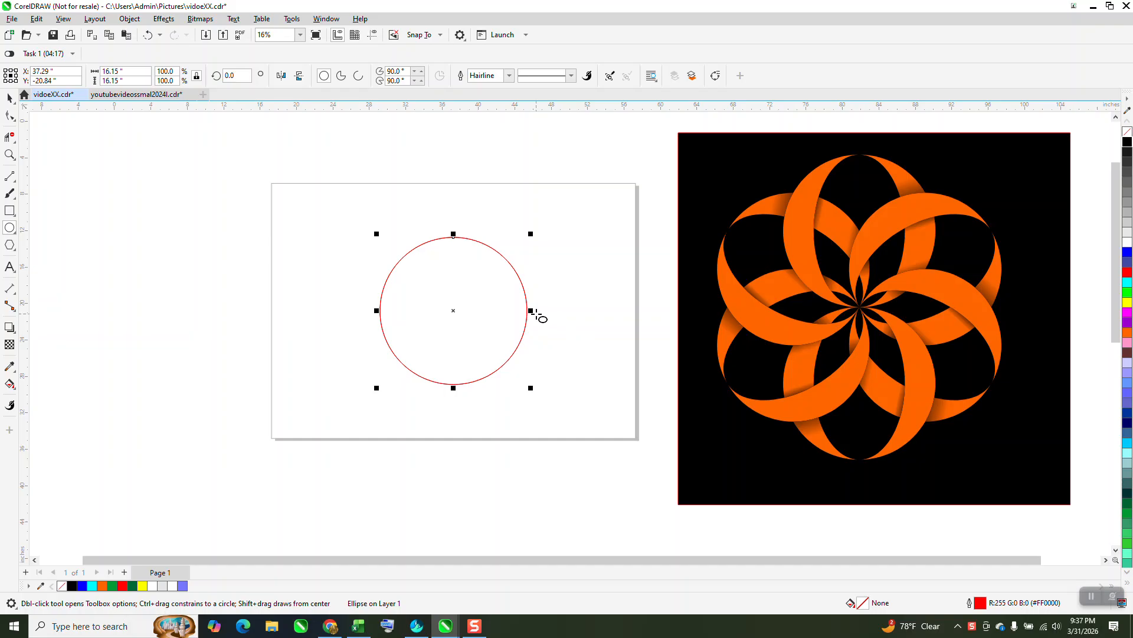
left_click_drag(533, 311, 506, 314)
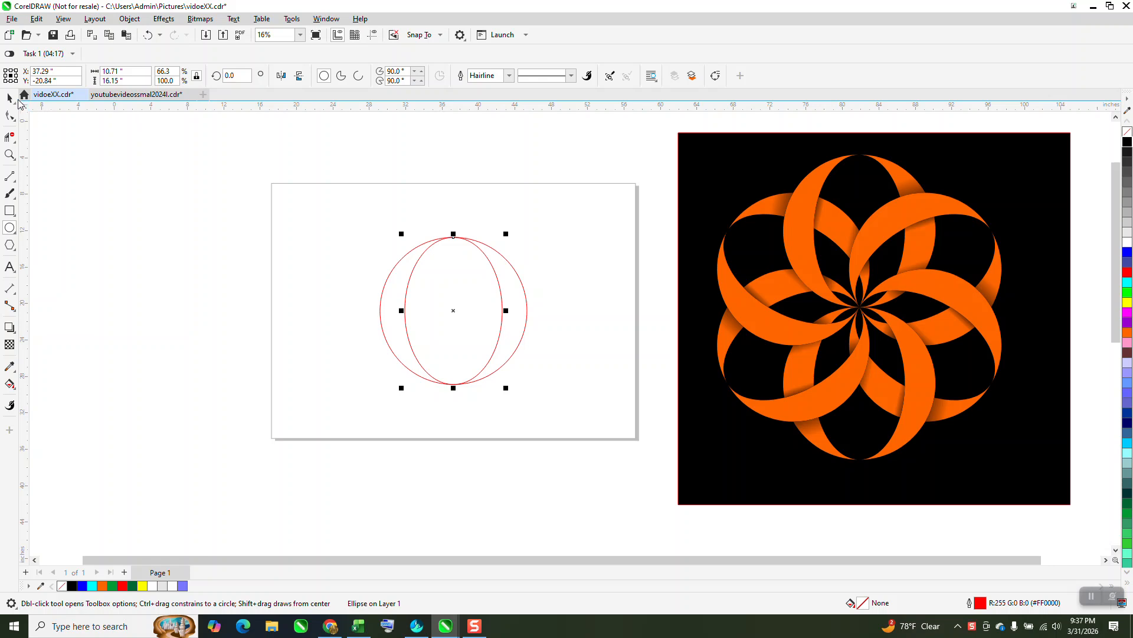
Move the circle and inner ellipse together to the upper part of the page and group them.
left_click_drag(306, 189, 589, 443)
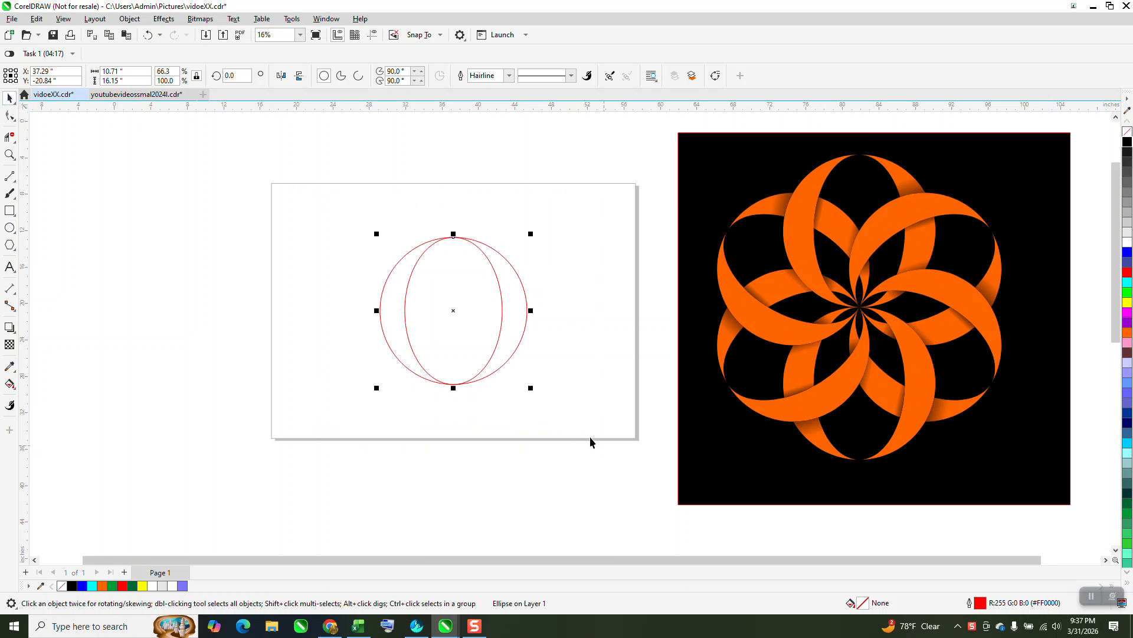
left_click_drag(455, 313, 454, 212)
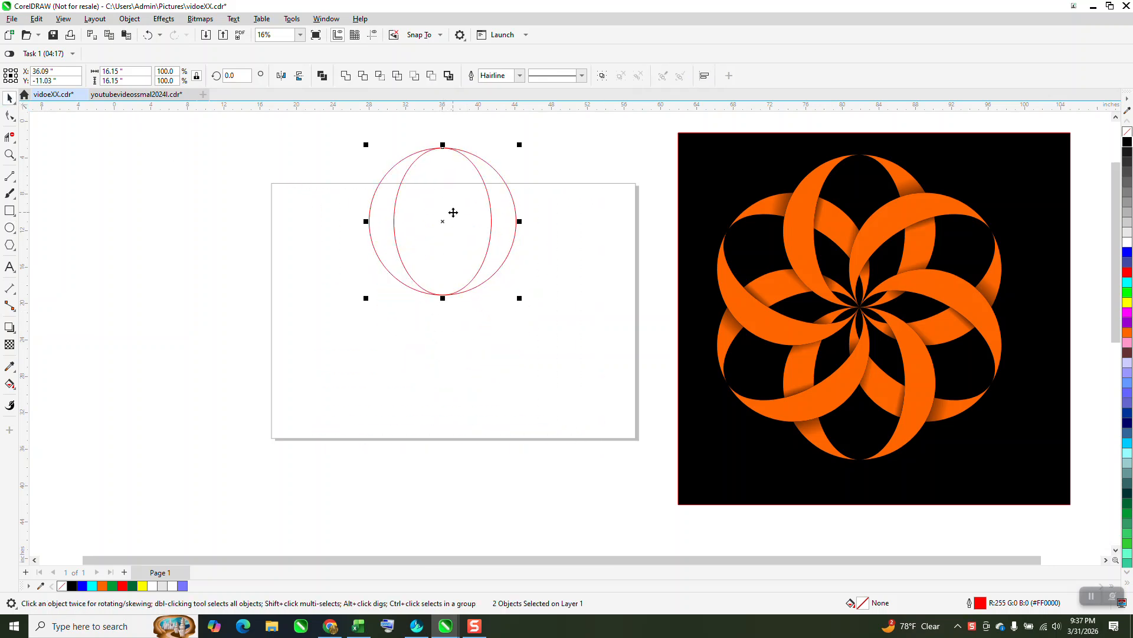
key("ctrl+g")
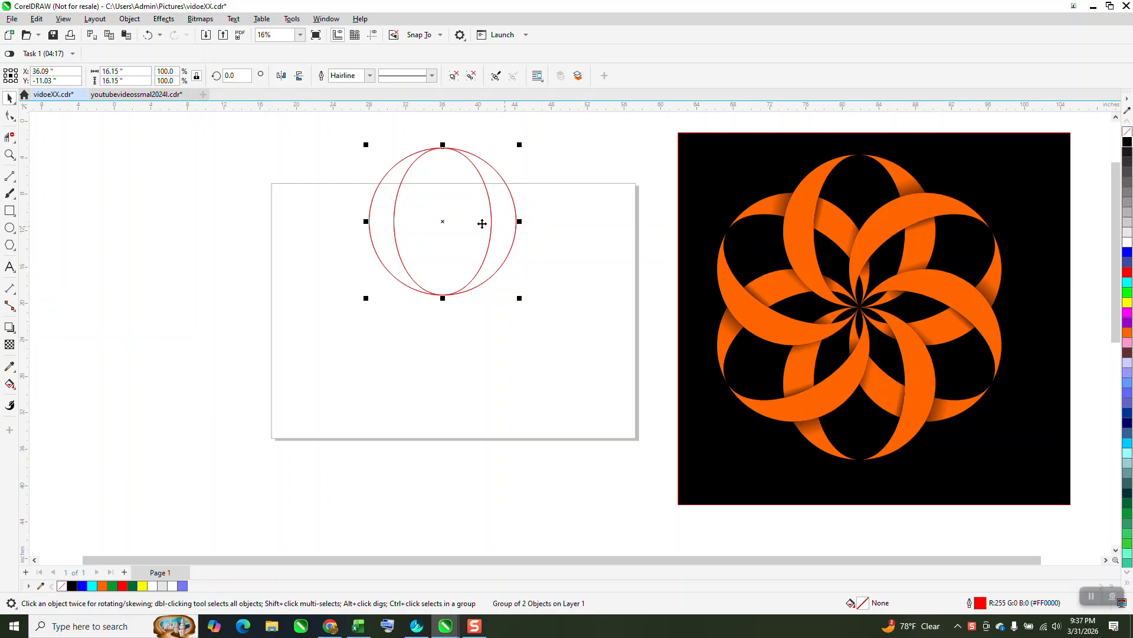
Make rotated copies of the group at 60-degree intervals around its bottom point to form a six-petal flower.
left_click(445, 222)
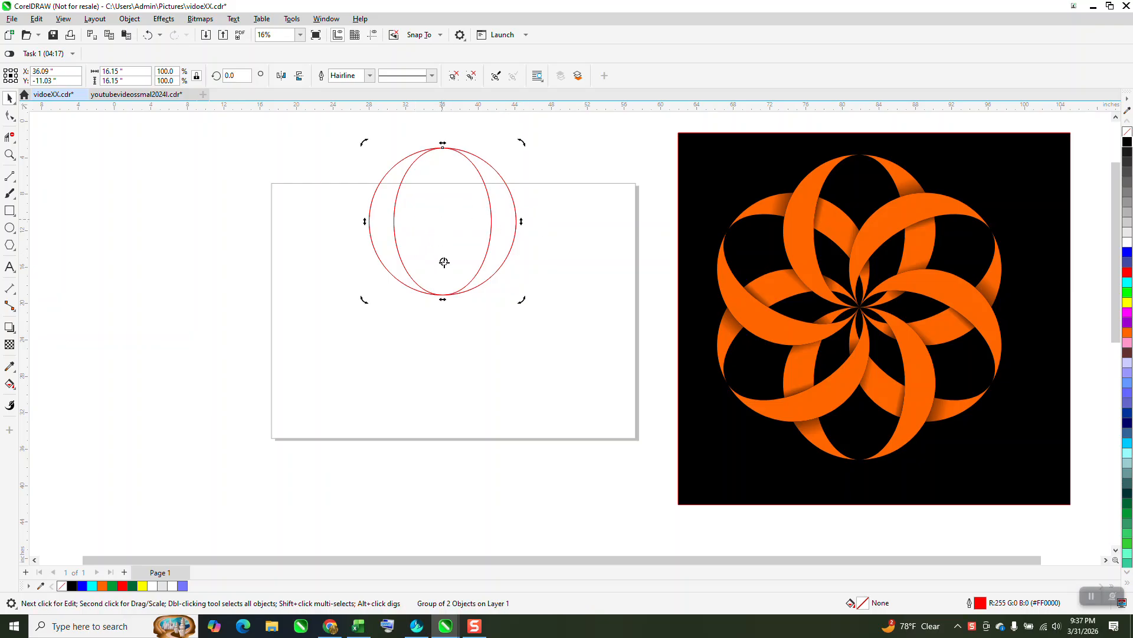
left_click_drag(444, 262, 443, 294)
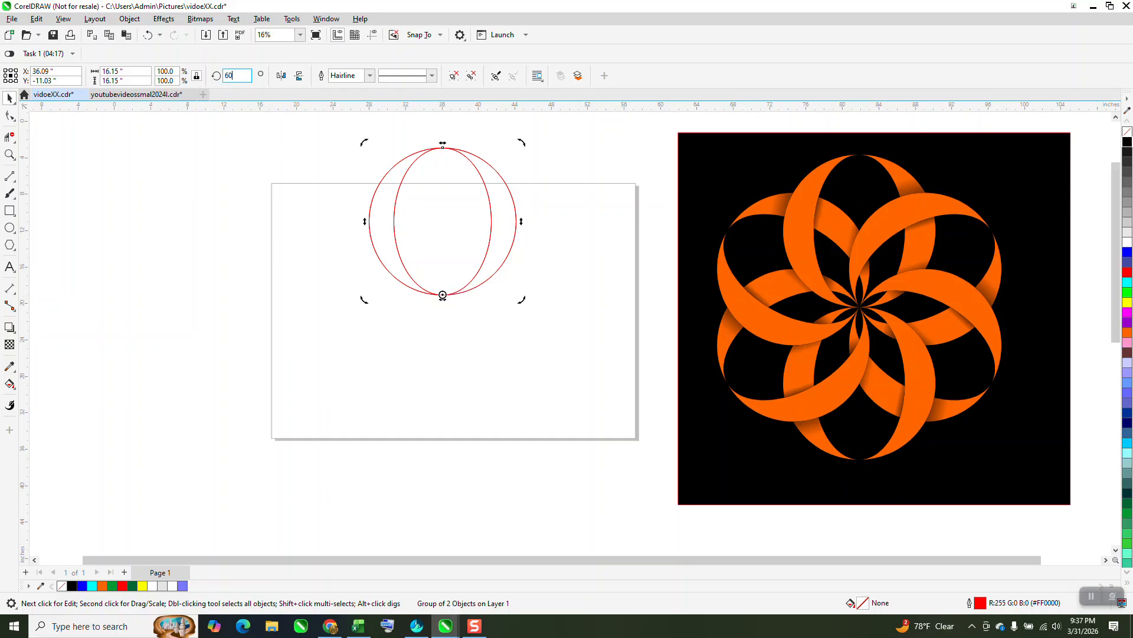
type("60")
key("Return")
key("ctrl+d")
key("ctrl+d")
key("ctrl+d")
key("ctrl+d")
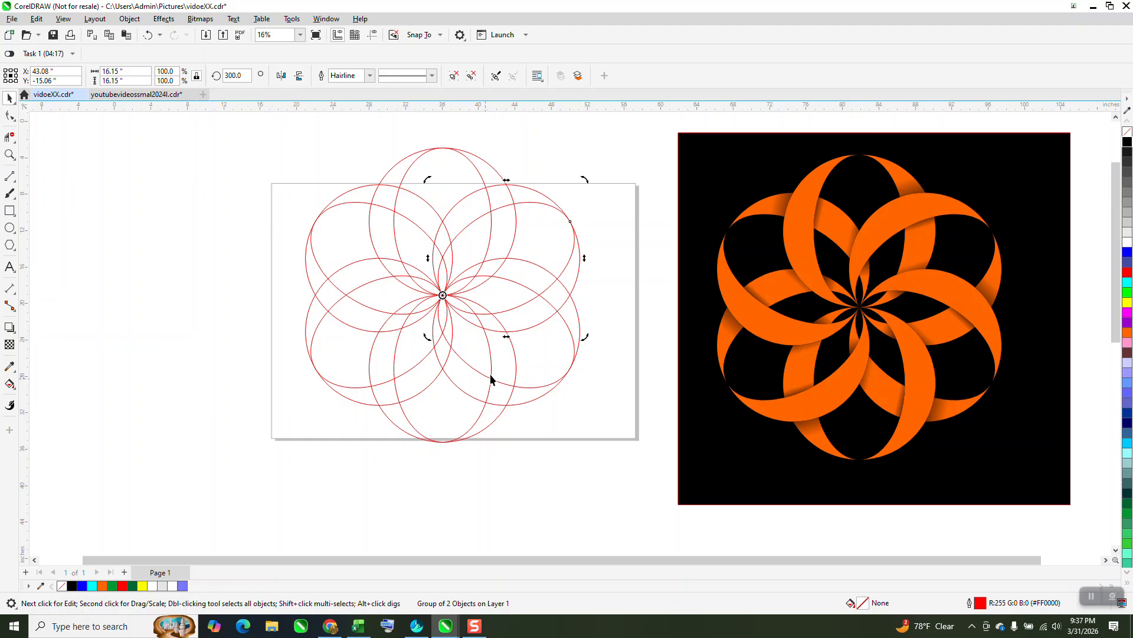
Delete the line segments that cross the left crescent of the top petal using virtual segment delete.
left_click(10, 154)
left_click_drag(298, 138, 677, 429)
left_click(9, 137)
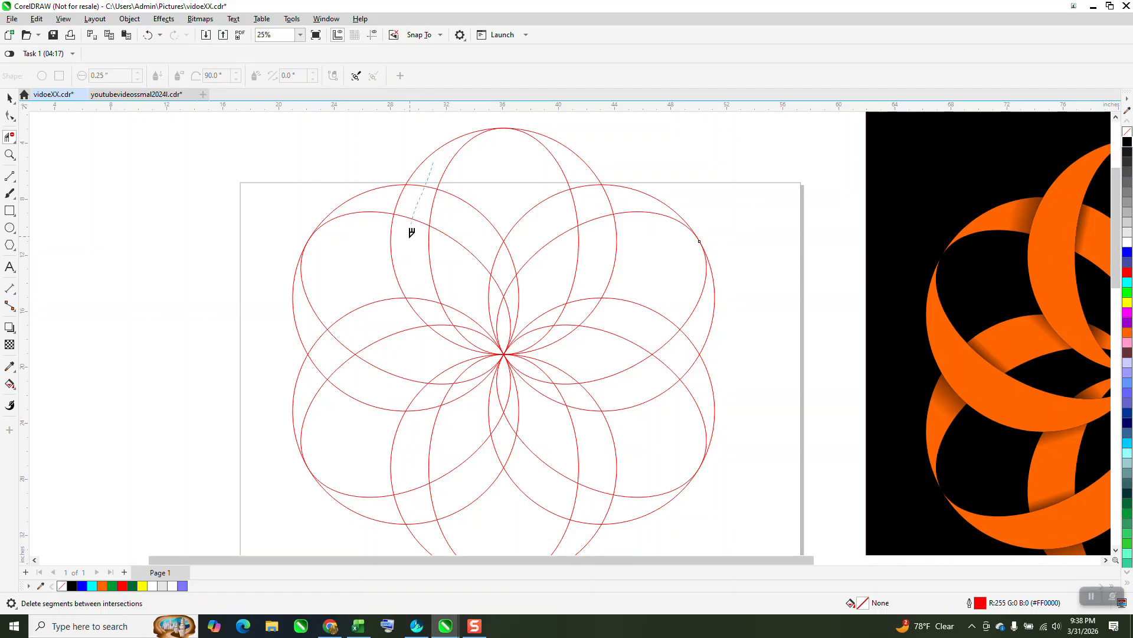
left_click_drag(441, 322, 445, 324)
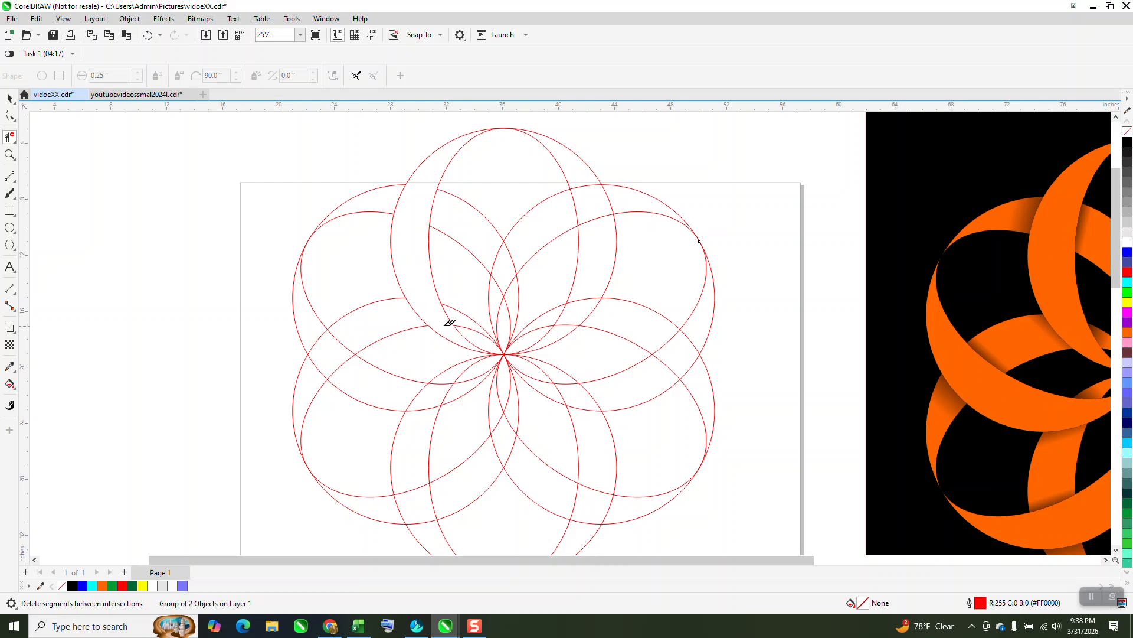
scroll(450, 323, "down", 1)
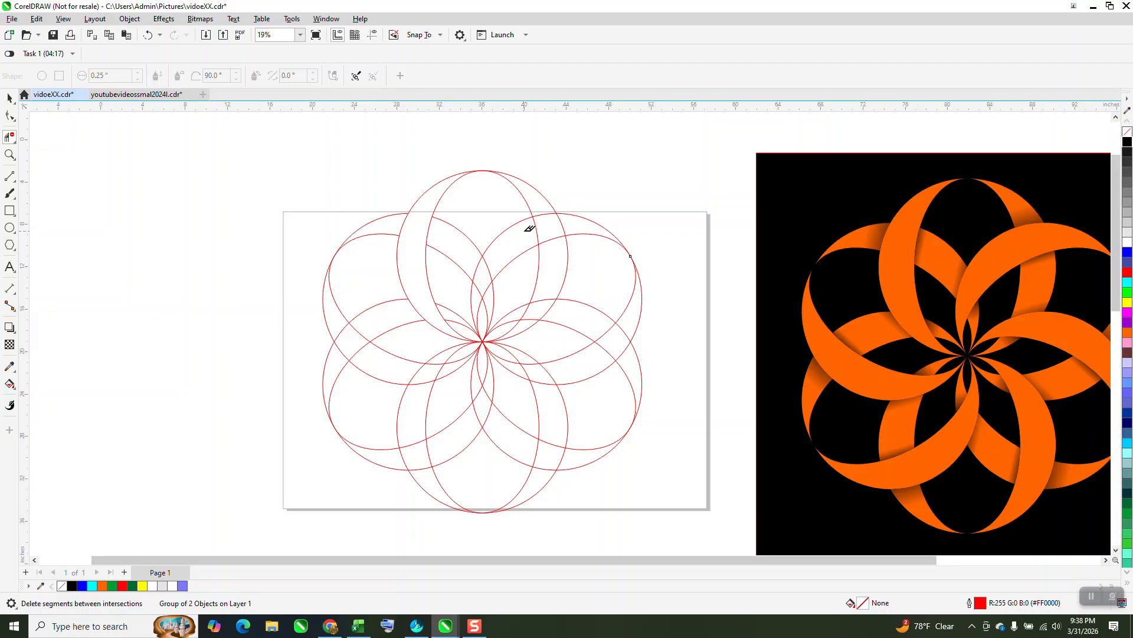
Smart-fill the top petal's left crescent and the three separate sections of its right crescent with cyan and no outline.
left_click(10, 383)
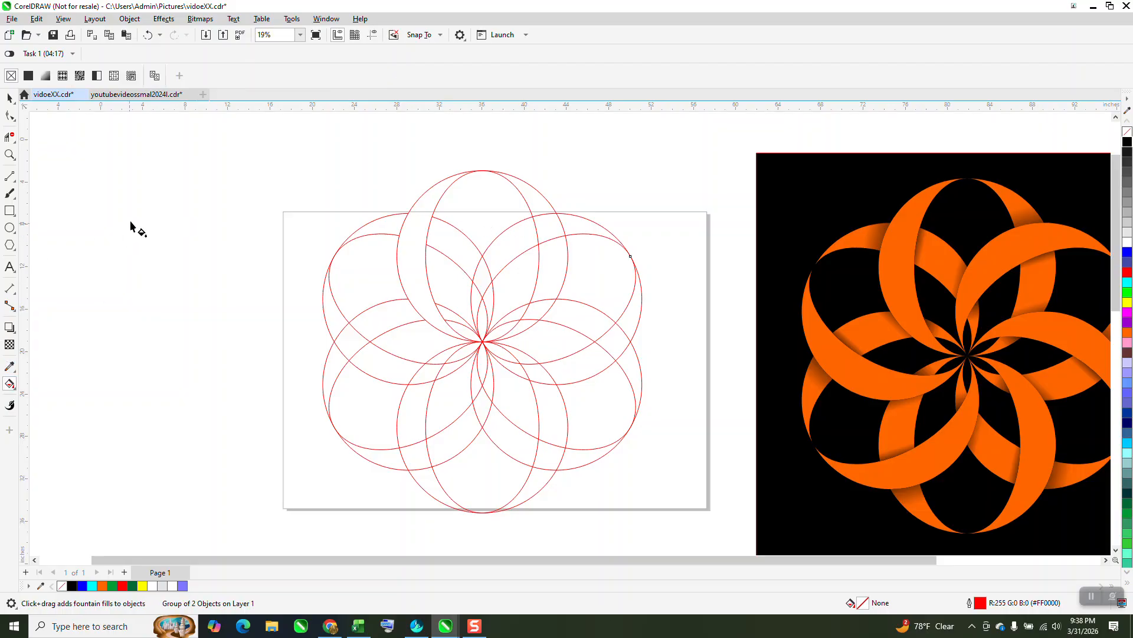
left_click(12, 390)
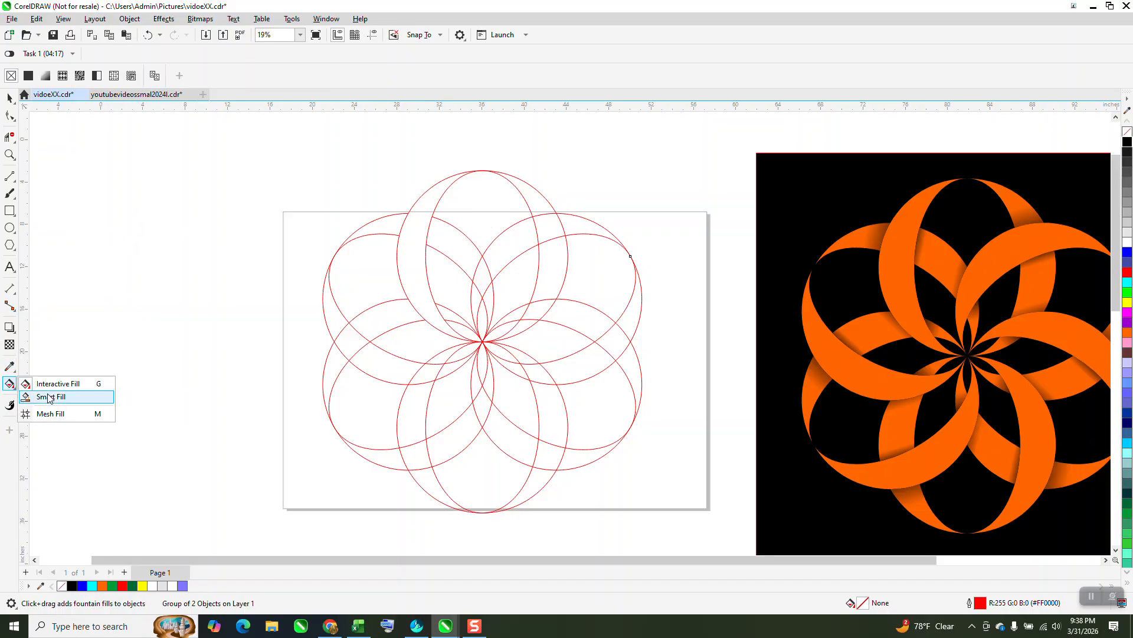
left_click(47, 396)
left_click(134, 76)
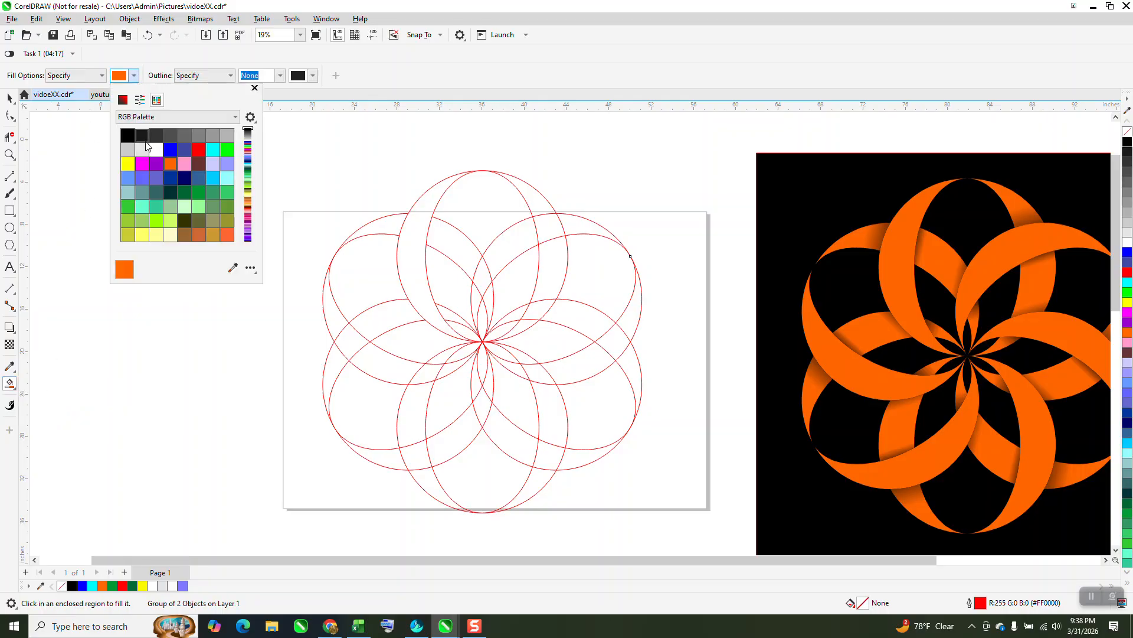
left_click(212, 150)
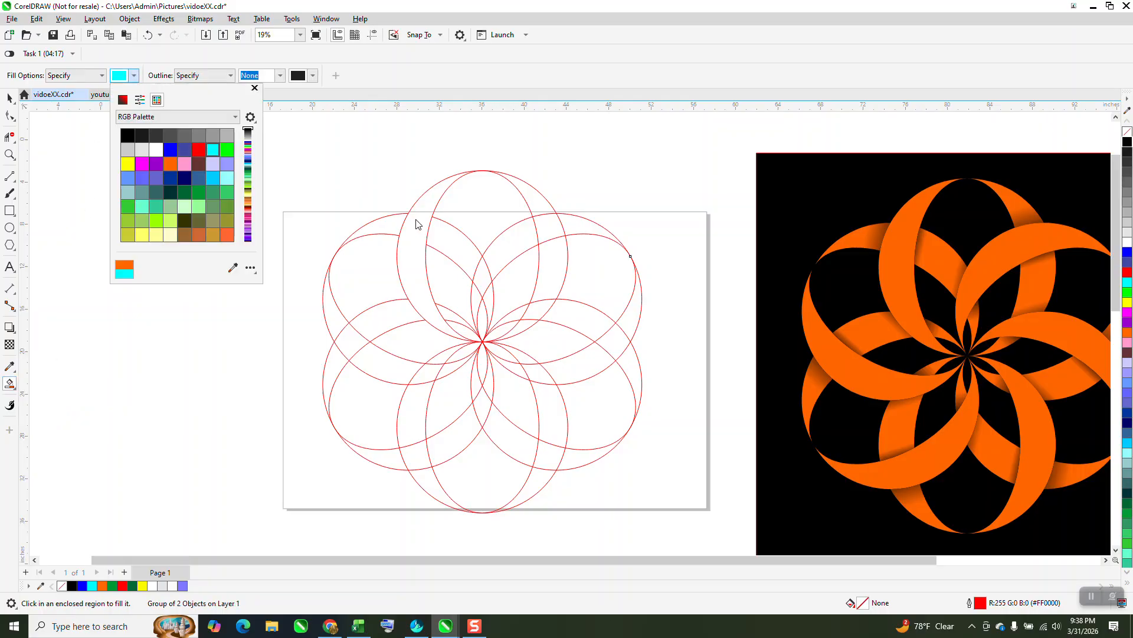
left_click(417, 221)
left_click(417, 221)
left_click(531, 193)
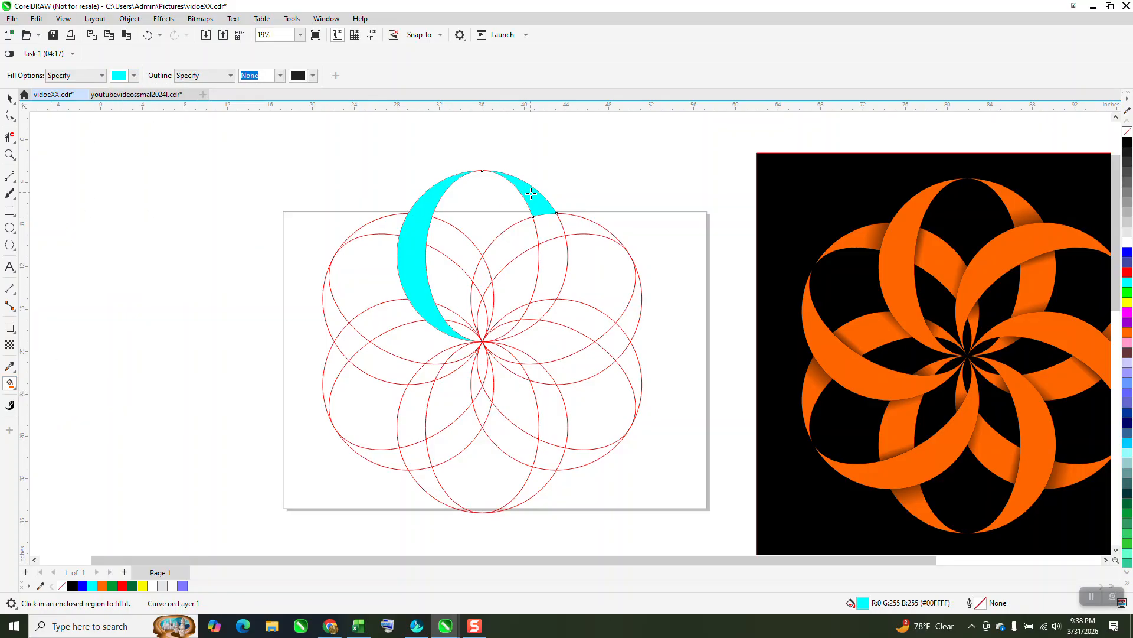
left_click(547, 260)
left_click(529, 333)
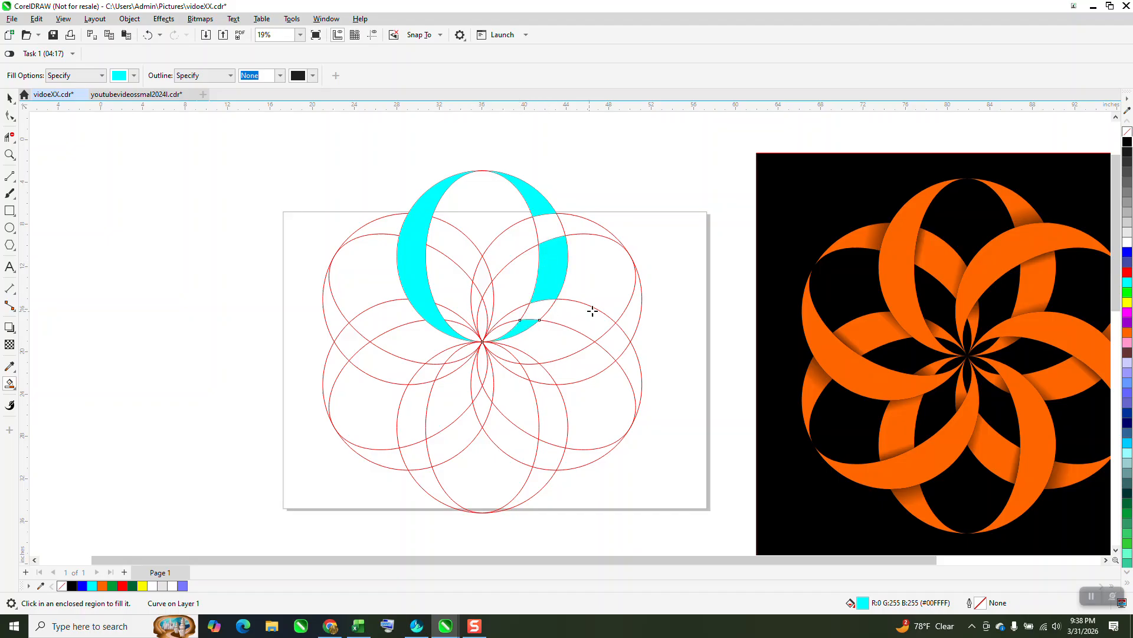
Group all the flower outlines and cyan pieces together and centre the group on the page.
left_click(9, 98)
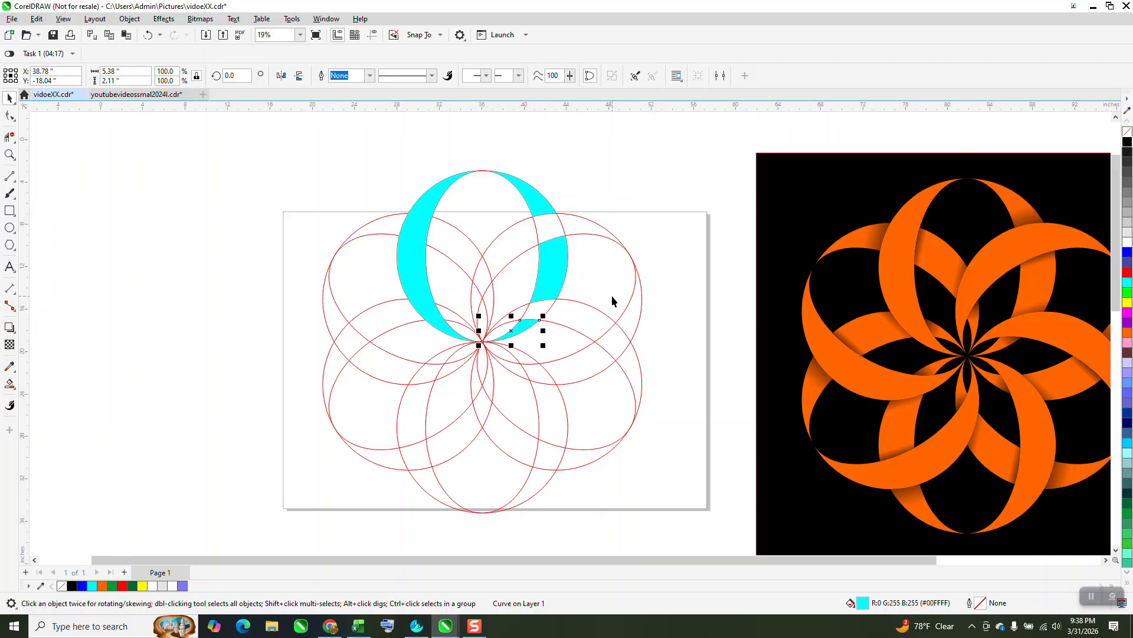
left_click_drag(236, 141, 409, 343)
left_click_drag(703, 518, 703, 518)
scroll(703, 518, "down", 1)
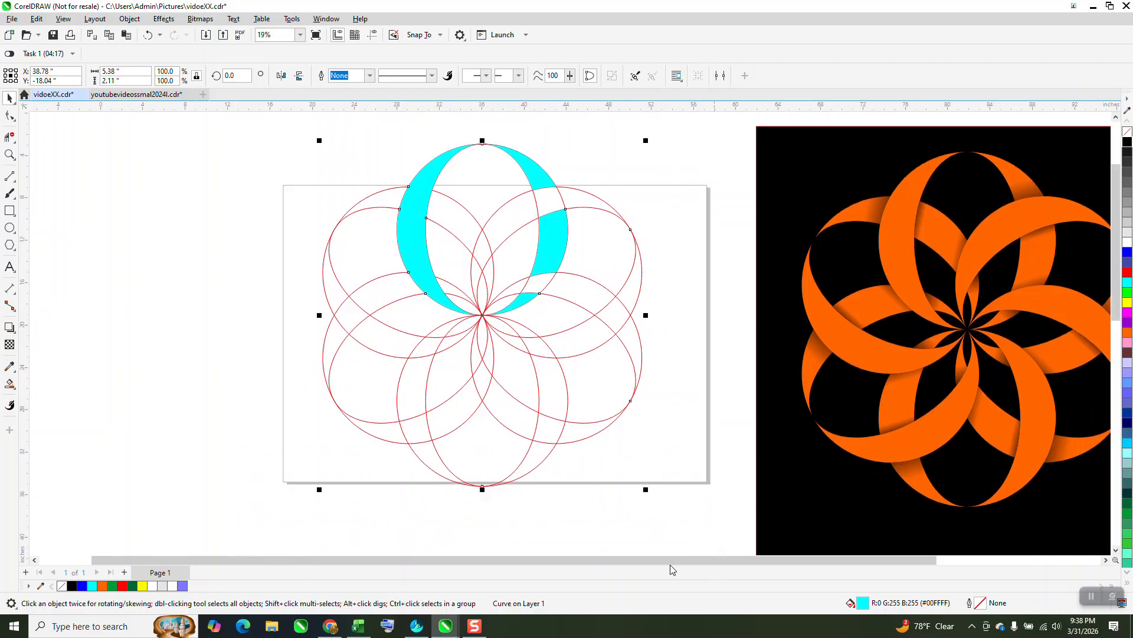
key("ctrl+g")
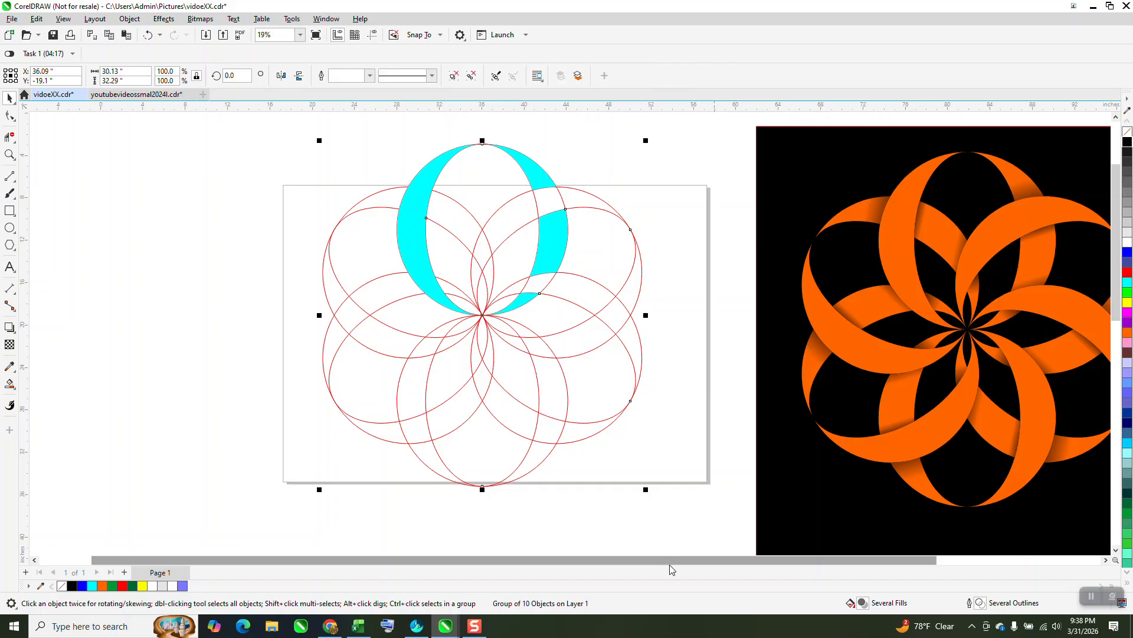
key("p")
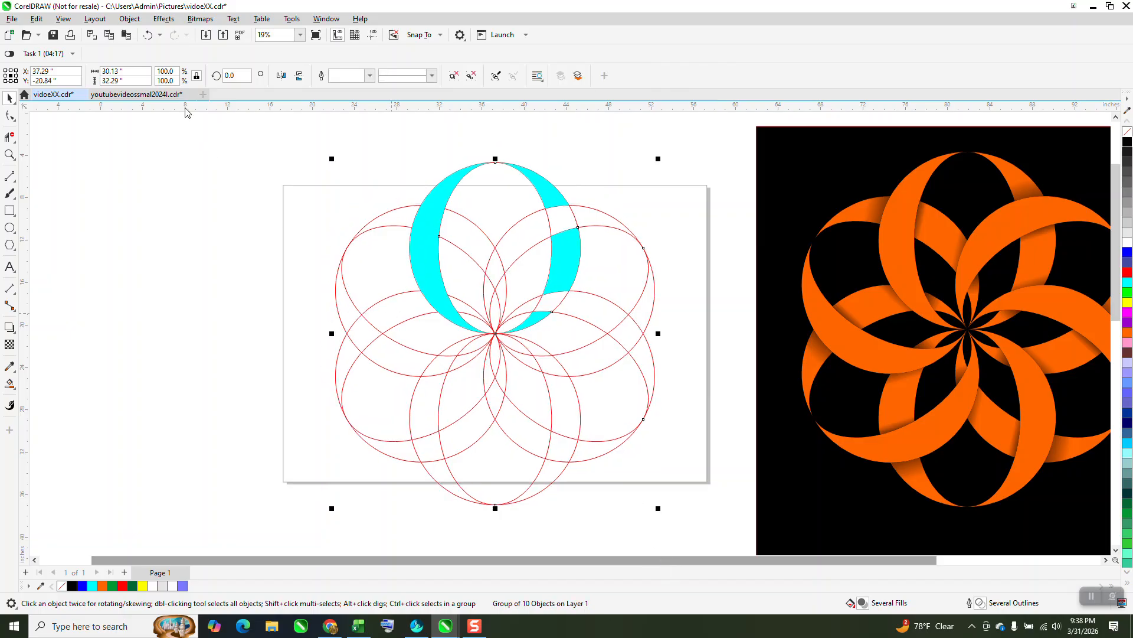
Ungroup the centred flower so the petal outlines and cyan pieces can be selected separately.
left_click(130, 19)
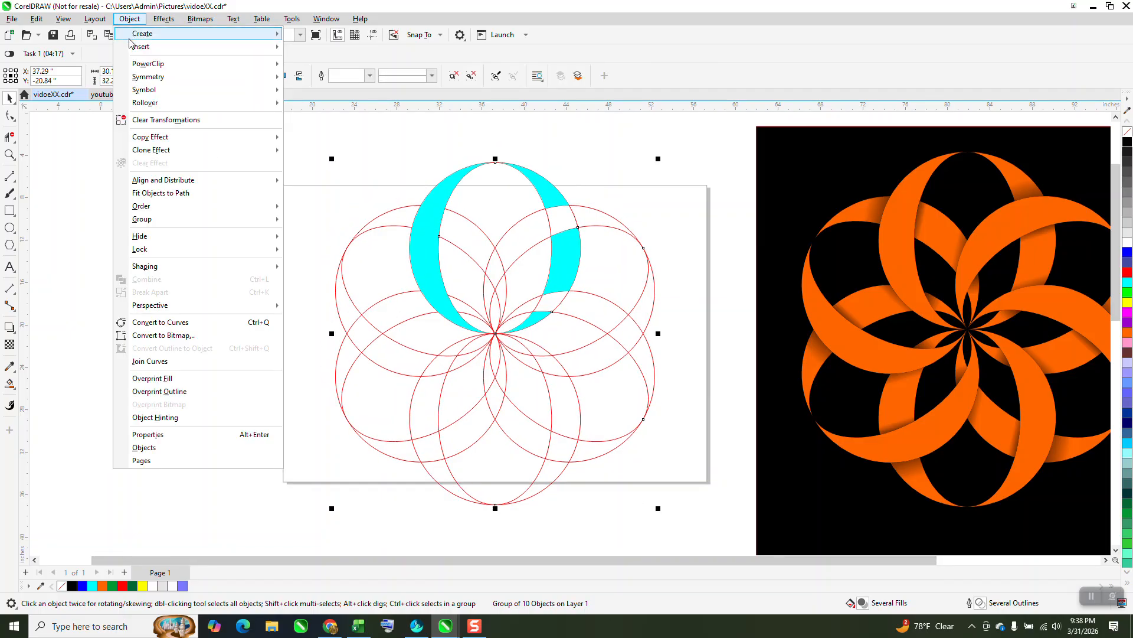
left_click(298, 235)
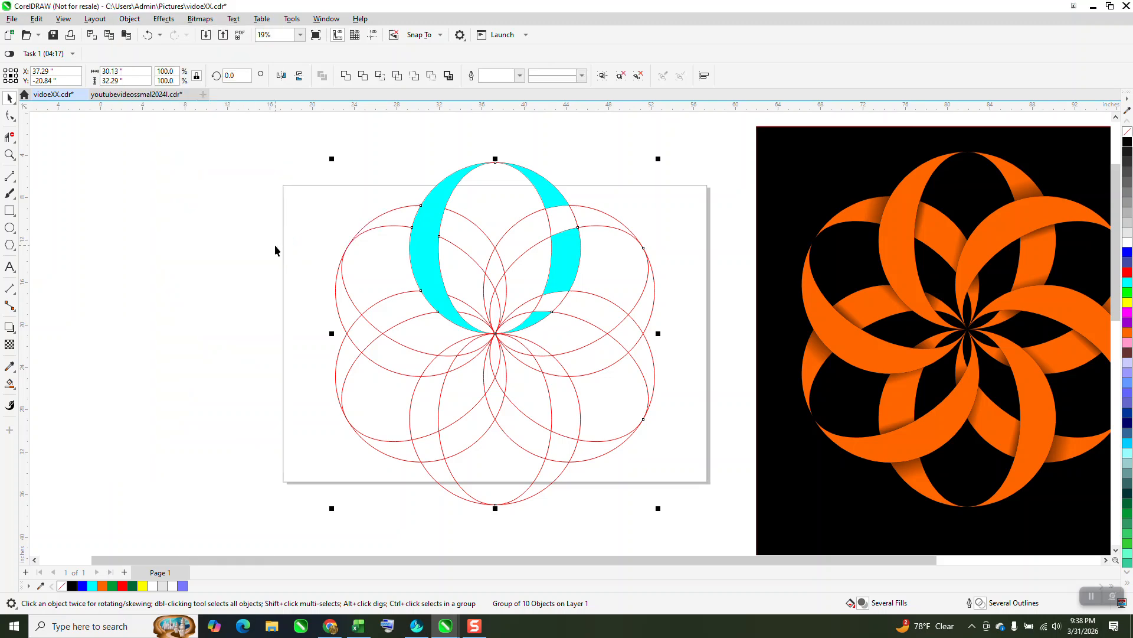
left_click(275, 249)
left_click(341, 279)
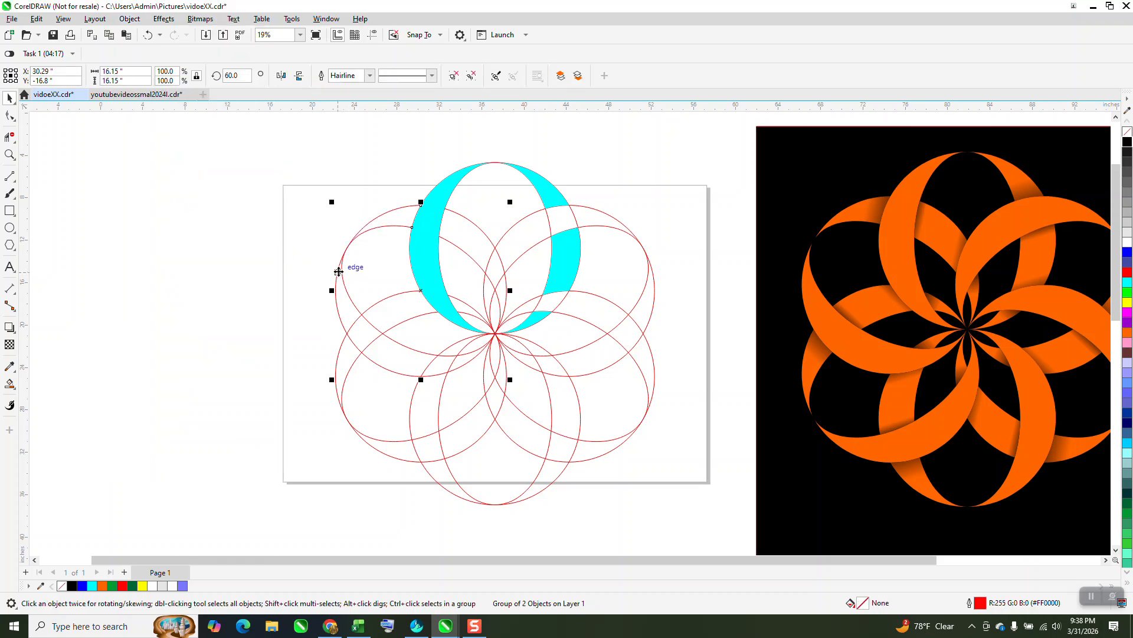
Move the four cyan pieces 30 inches left, out of the flower outlines, keeping their relative positions.
left_click(395, 124)
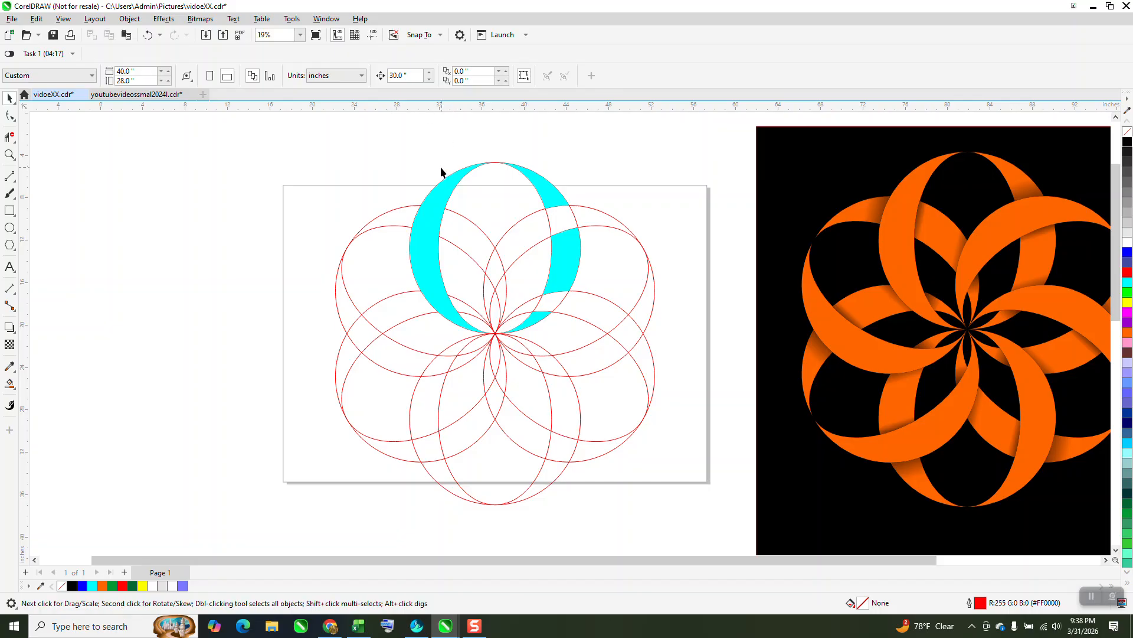
left_click(438, 224)
key("ctrl+r")
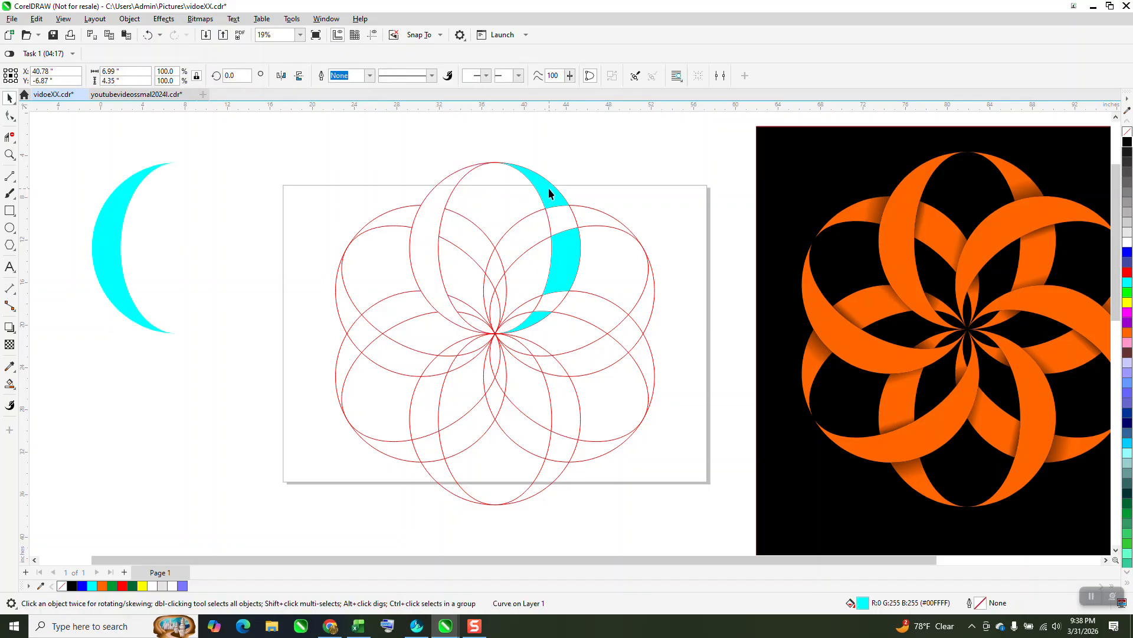
left_click(552, 198)
key("ctrl+r")
left_click(566, 251)
key("ctrl+r")
left_click(539, 317)
key("ctrl+r")
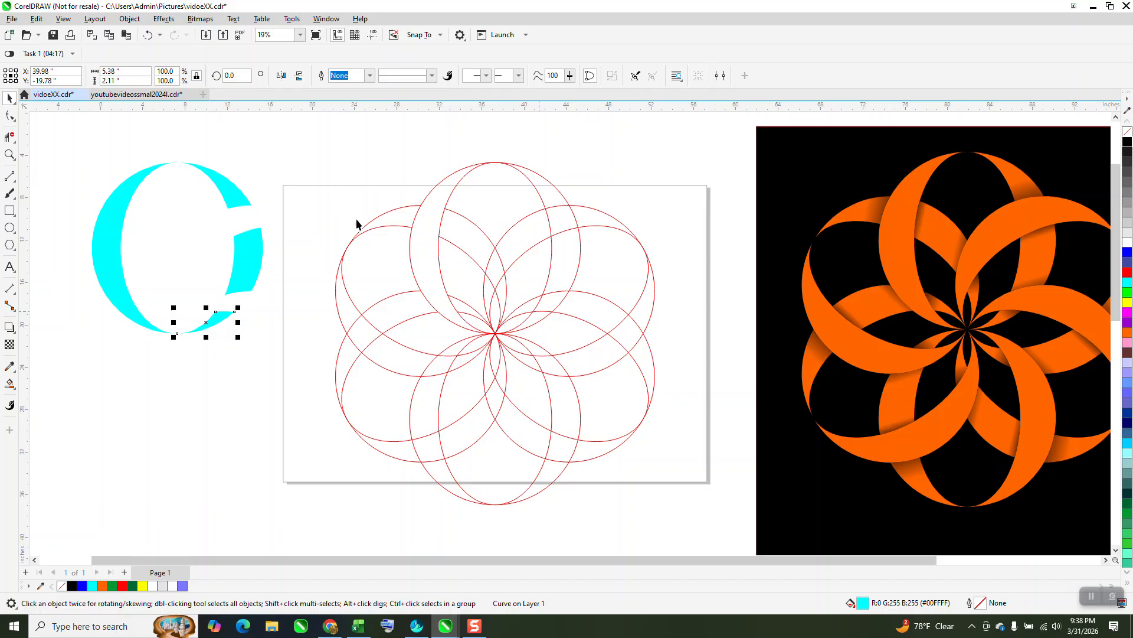
Move the six petal outline groups 60 inches up off the page and bring the four cyan pieces 30 inches right.
left_click_drag(290, 139, 716, 533)
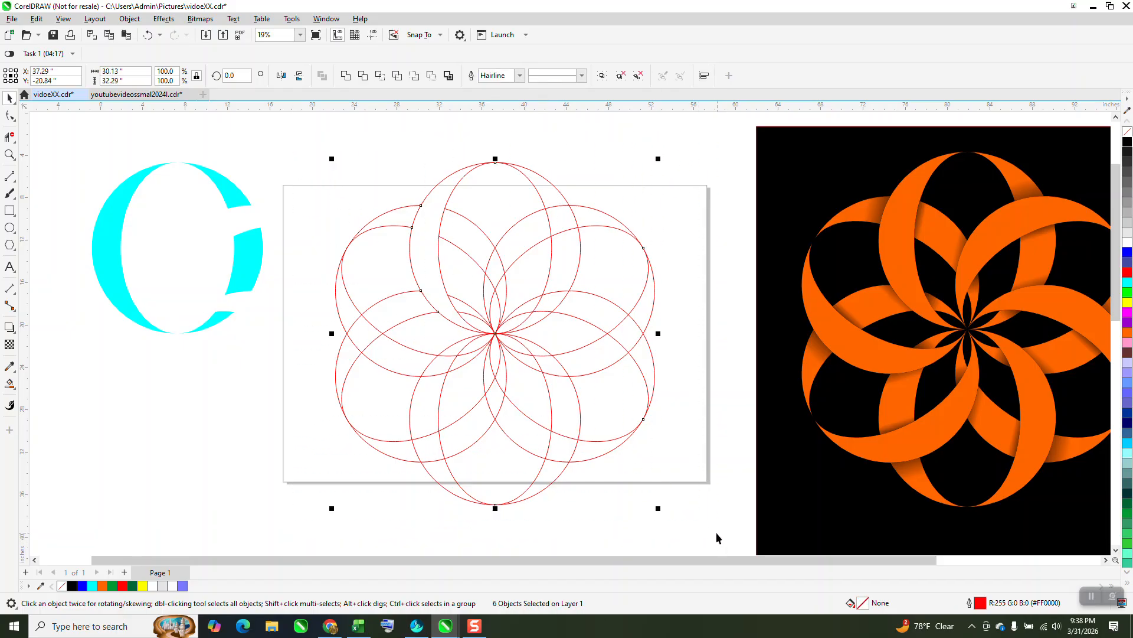
key("Up")
key("Up")
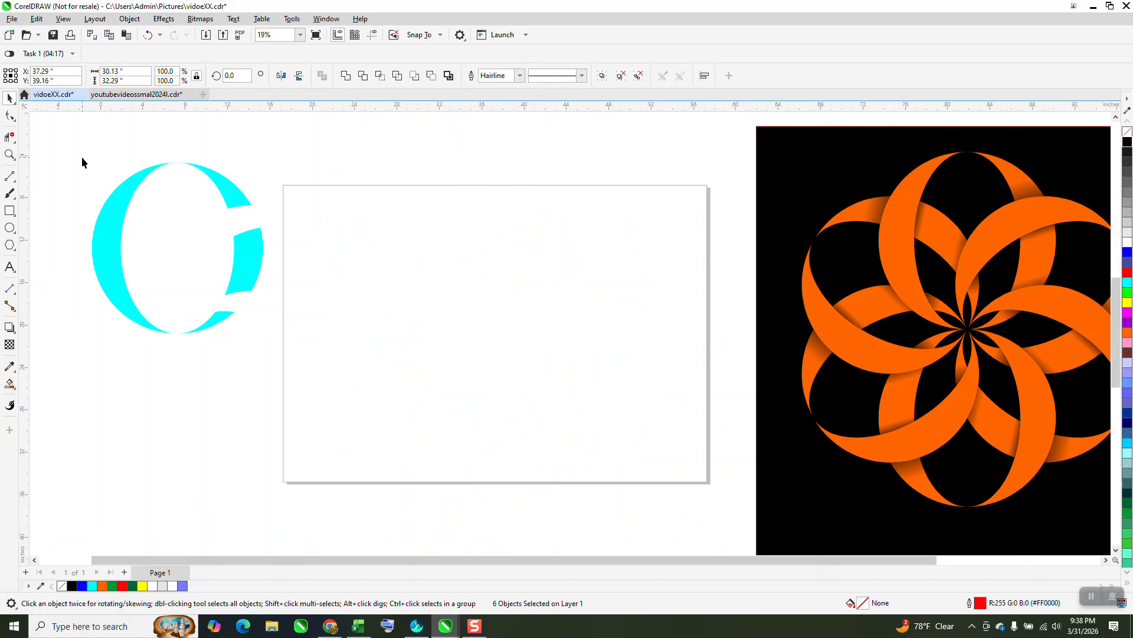
left_click_drag(265, 391, 266, 391)
key("Right")
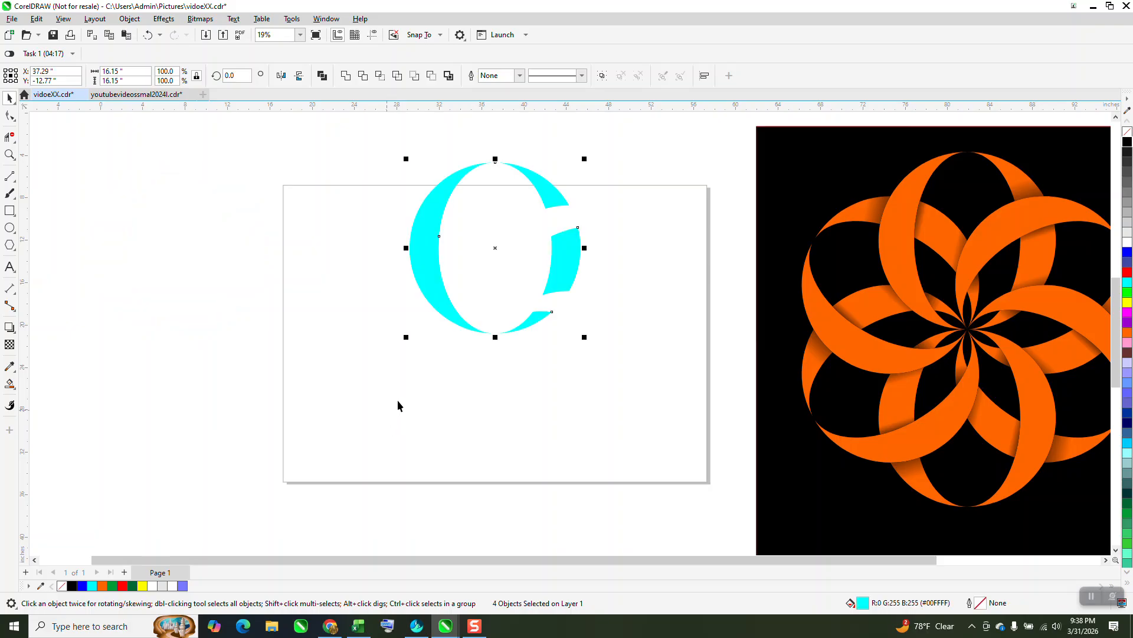
left_click(409, 344)
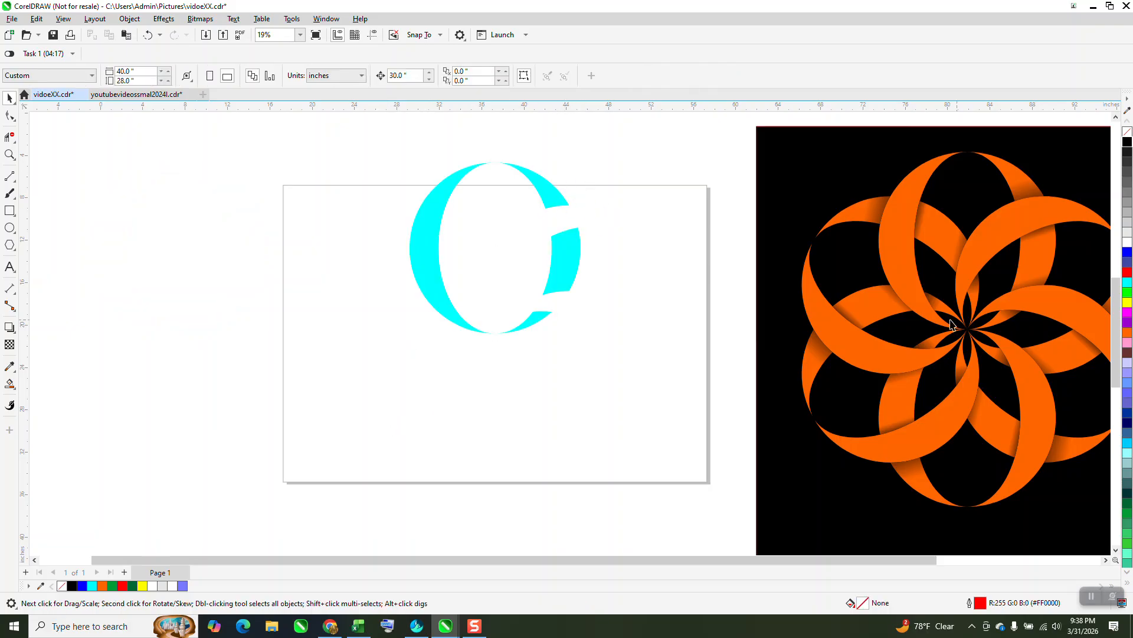
left_click(10, 155)
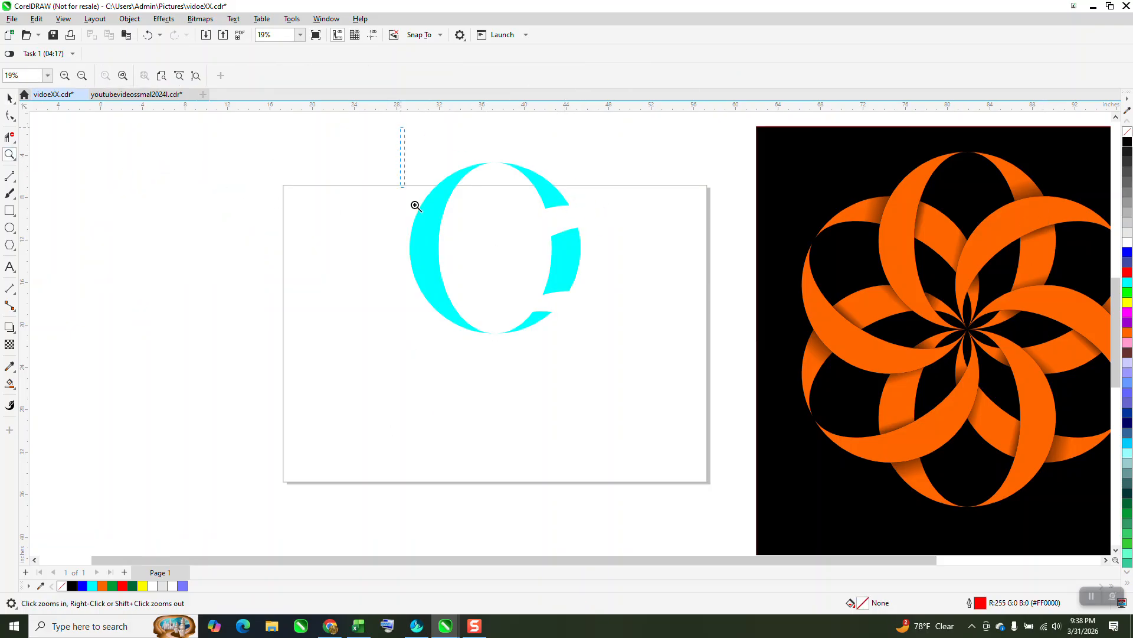
Apply a cyan-to-black fountain fill to the upper-right cyan piece, darkening toward its cut lower end.
left_click(395, 148)
left_click(9, 97)
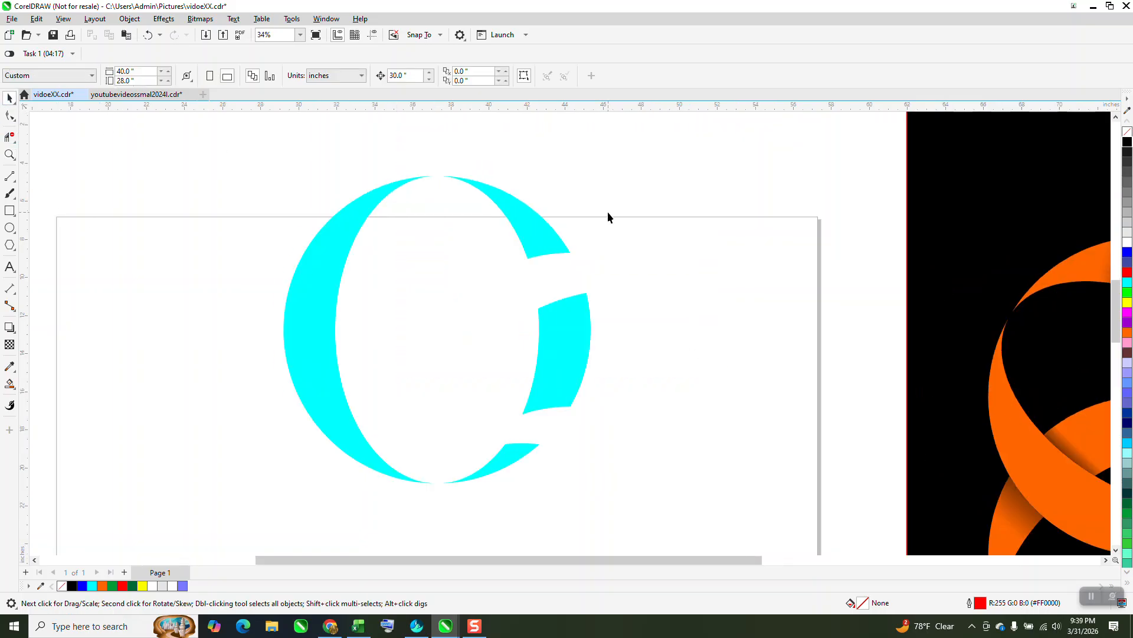
left_click(538, 236)
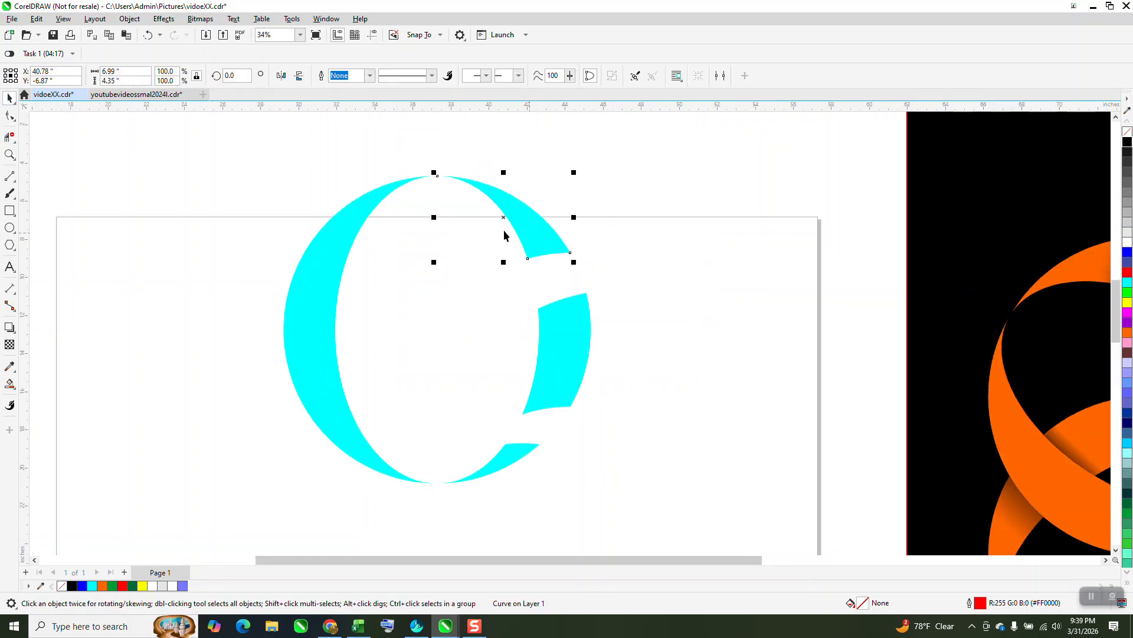
left_click(15, 389)
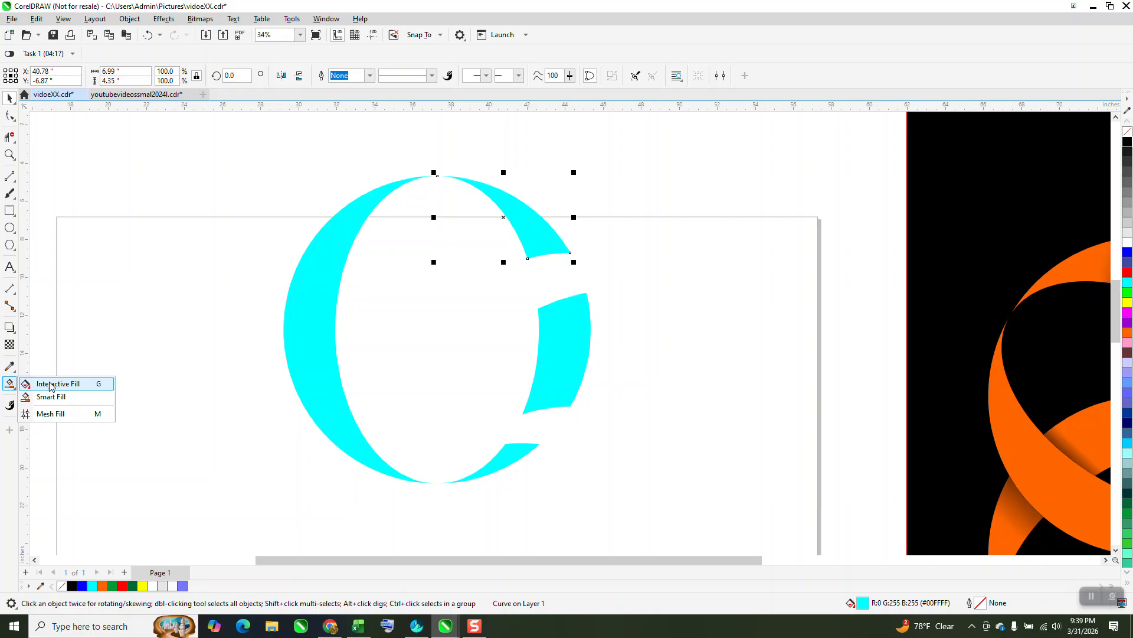
left_click(35, 384)
left_click_drag(505, 195, 560, 275)
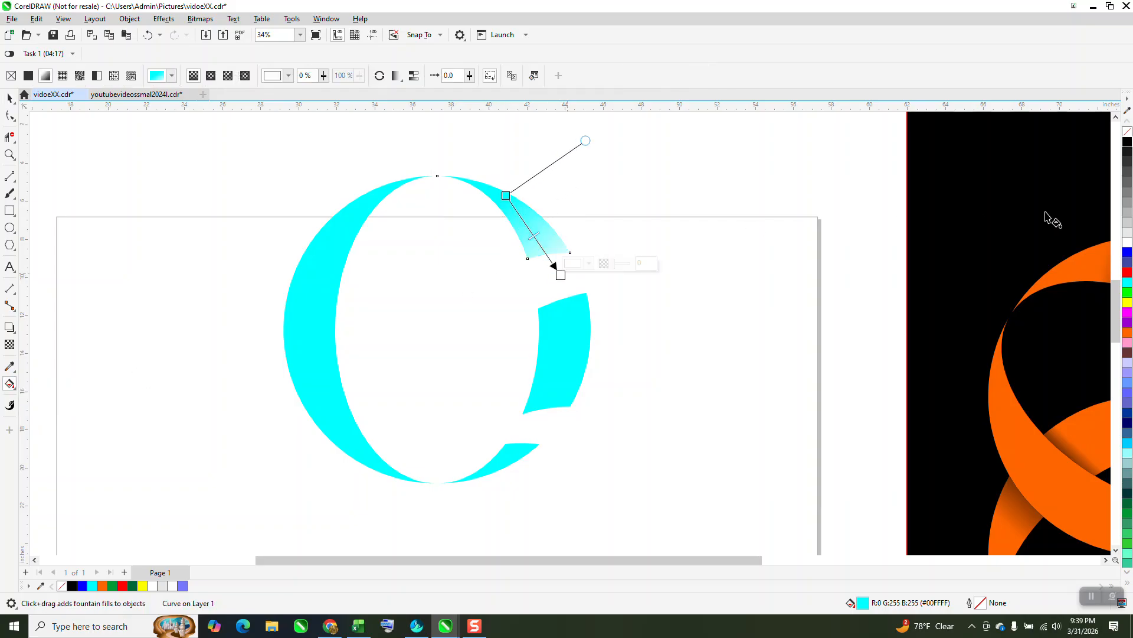
left_click_drag(1129, 144, 561, 276)
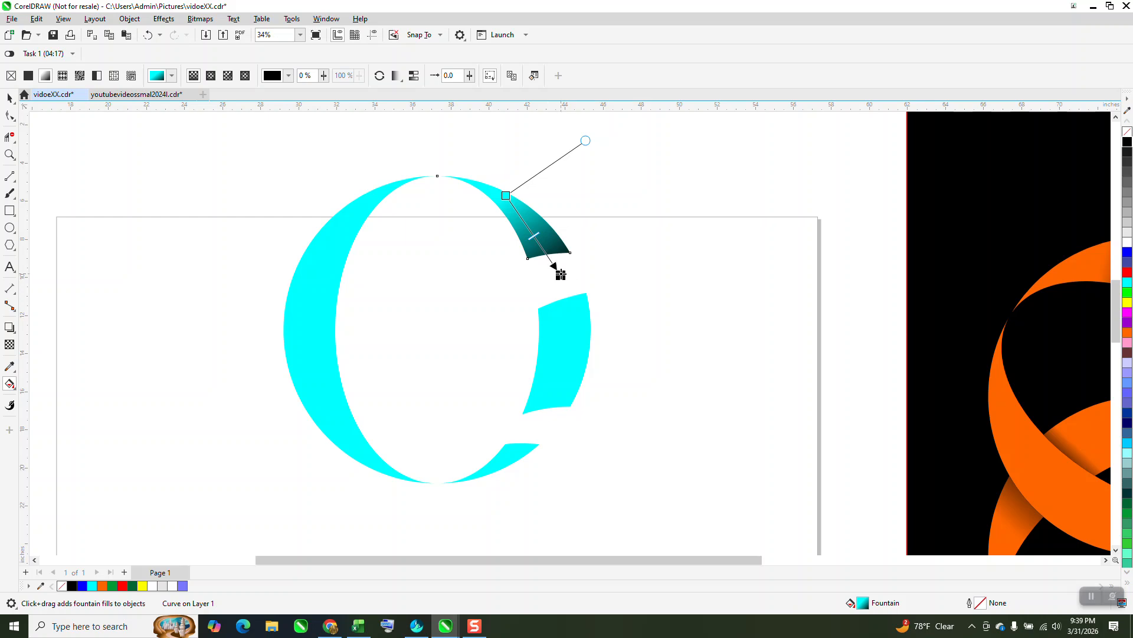
Apply a cyan-to-black fountain fill to the small bottom piece, darkening toward its cut upper end.
left_click(510, 464)
left_click_drag(507, 460, 541, 419)
left_click_drag(1128, 147, 546, 408)
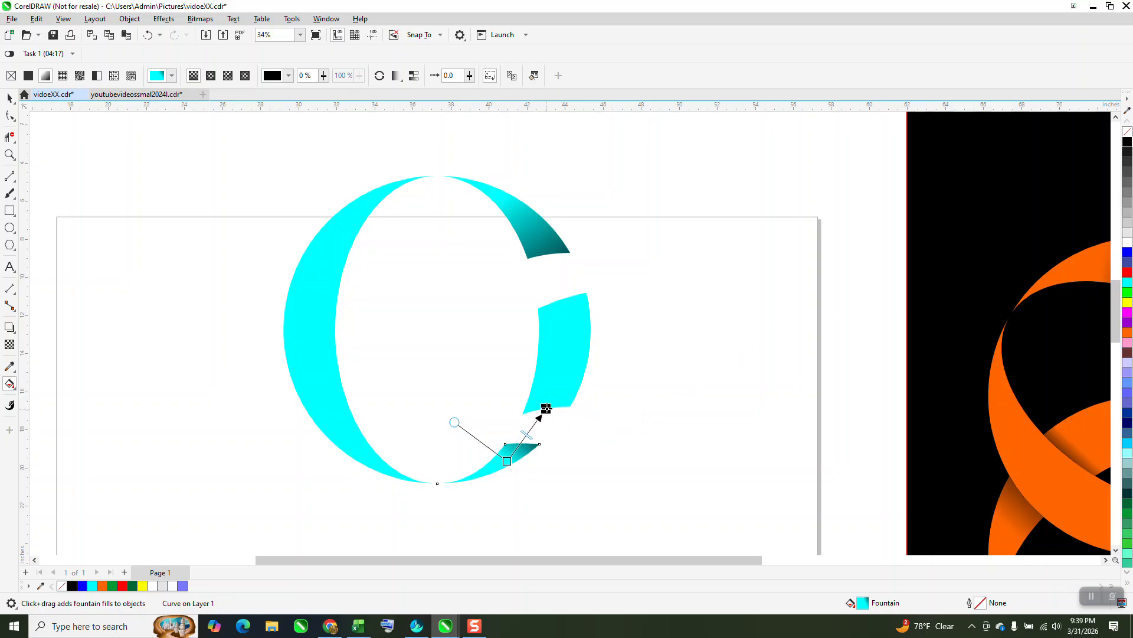
Shift the upper-right piece's fountain fill down toward its cut end so less of the piece is shaded.
left_click(546, 257)
left_click_drag(509, 196, 529, 218)
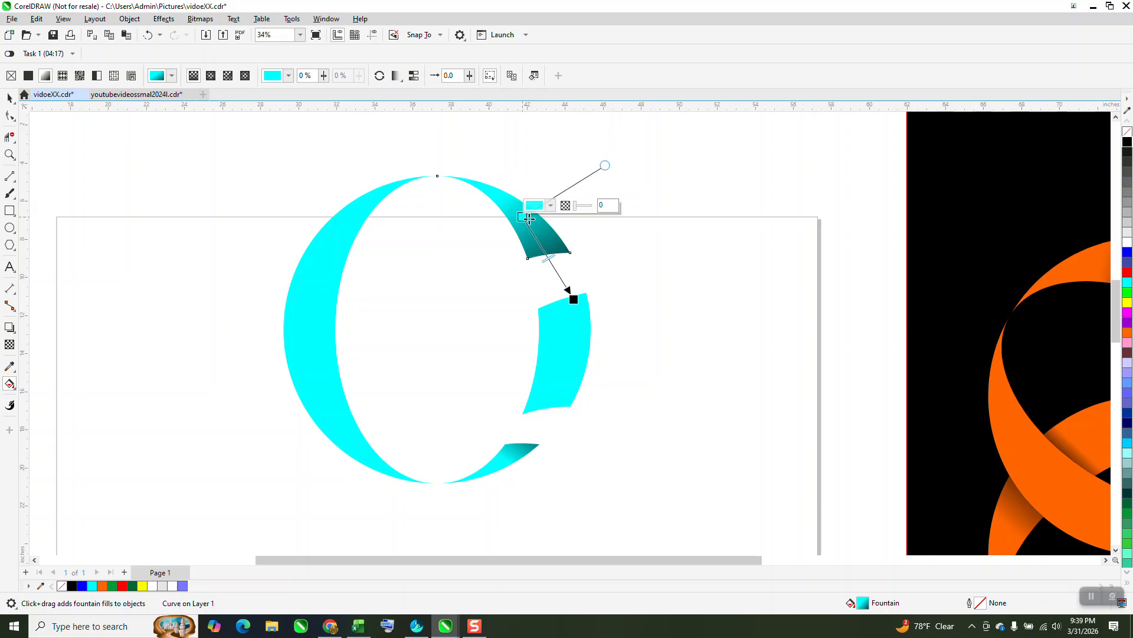
left_click(691, 275)
Give the middle-right piece a lengthwise fountain fill with black at both ends and two cyan colour stops between them.
left_click(553, 332)
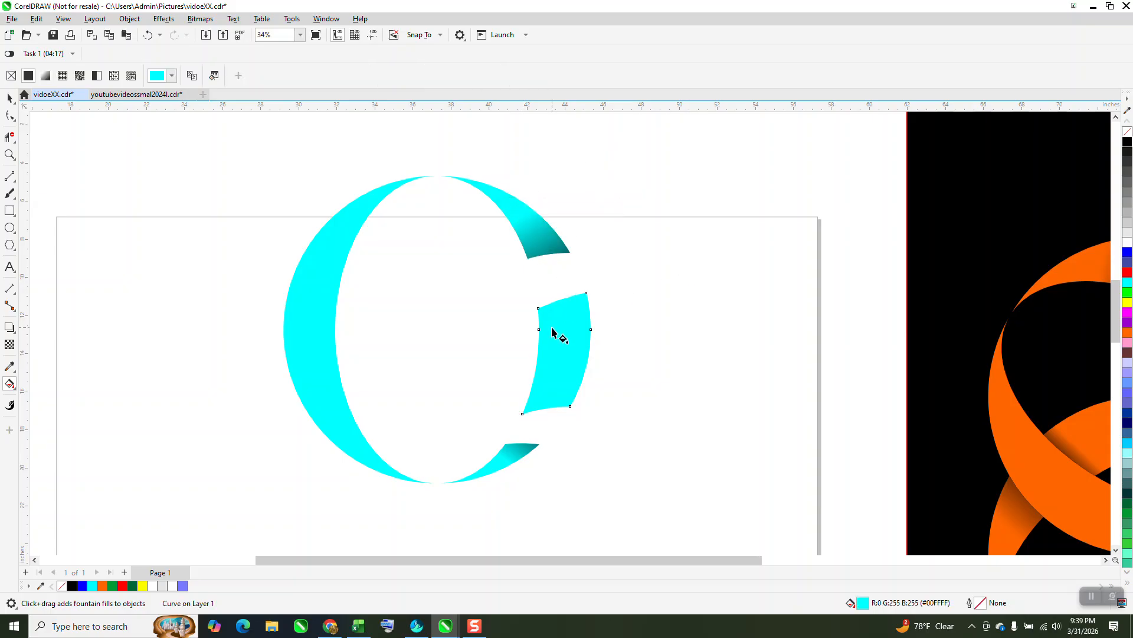
left_click(11, 386)
left_click(87, 383)
left_click_drag(558, 404, 568, 307)
left_click_drag(1128, 143, 568, 308)
left_click_drag(1127, 147, 559, 404)
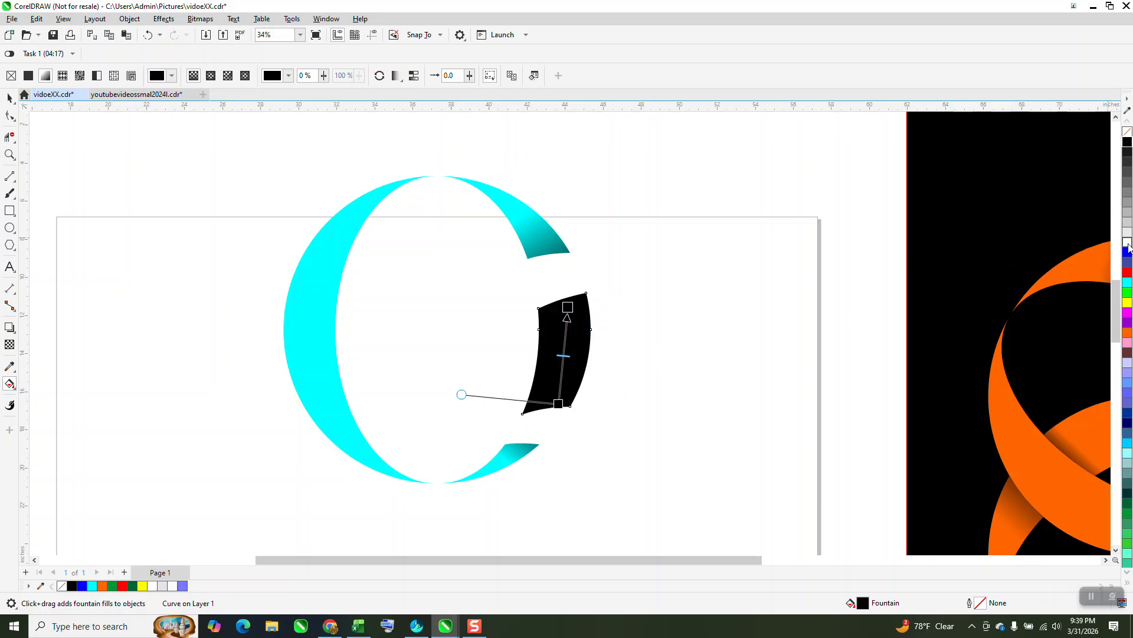
left_click_drag(1127, 283, 574, 388)
left_click_drag(1114, 286, 566, 325)
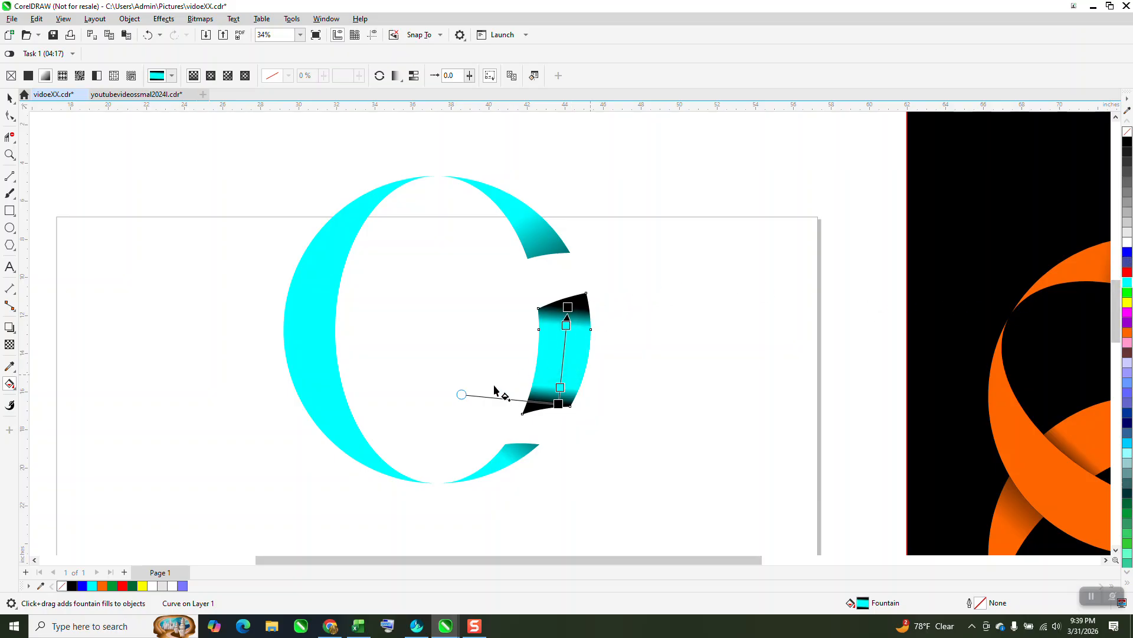
Extend the middle piece's black end nodes beyond its edges and tilt the fill so only its cut ends are softly shaded.
left_click_drag(461, 395, 459, 408)
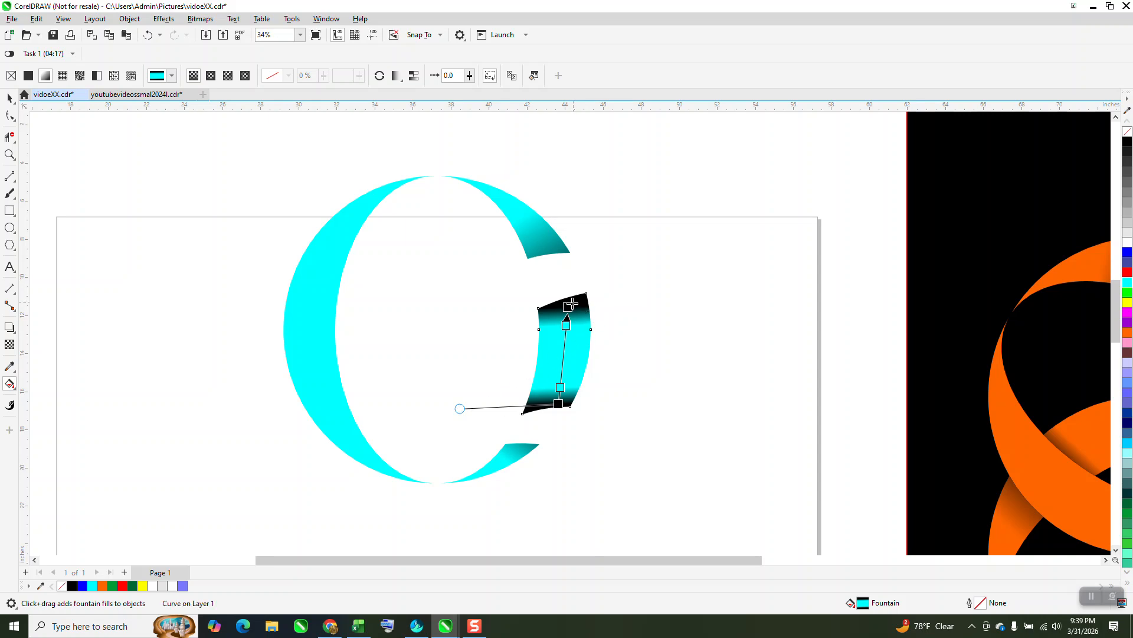
left_click_drag(568, 307, 564, 284)
left_click_drag(559, 404, 555, 422)
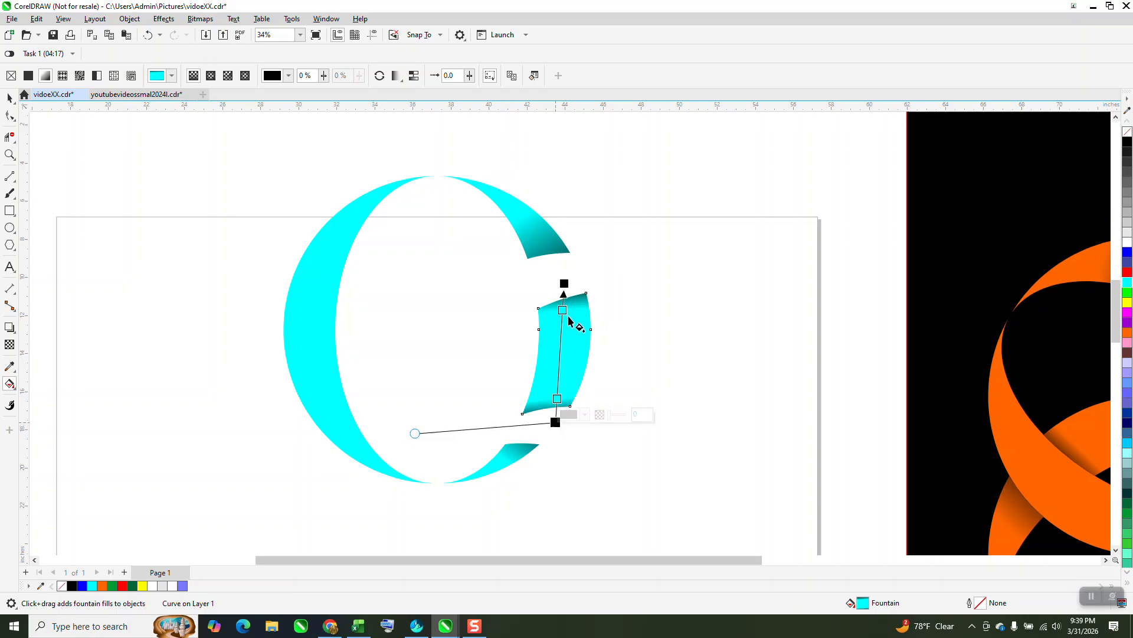
left_click_drag(564, 284, 565, 286)
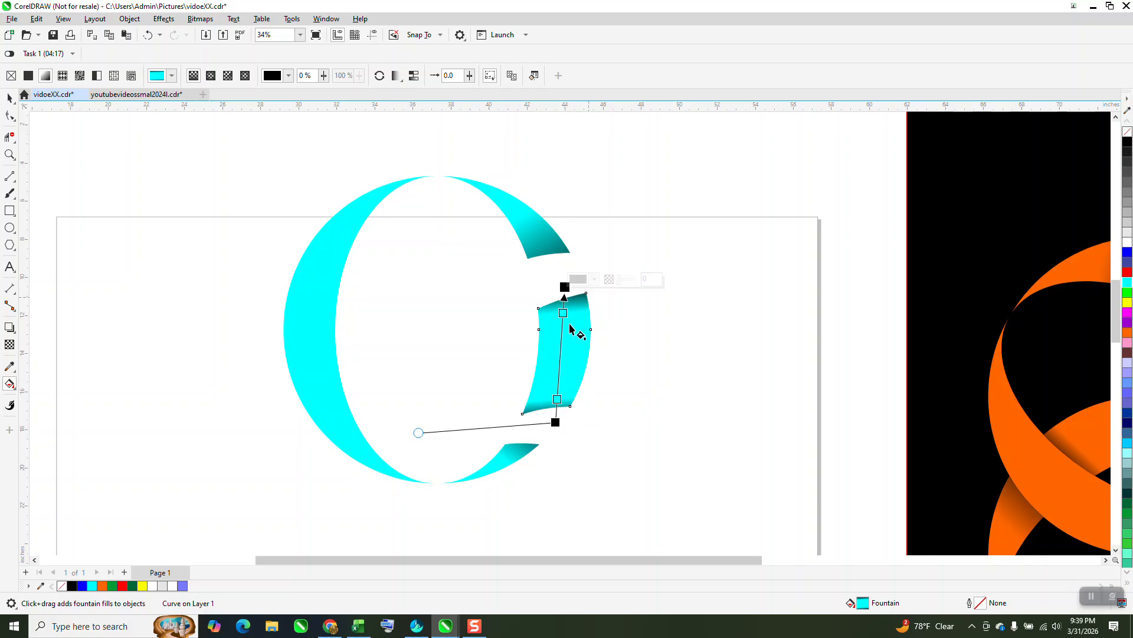
mouse_move(419, 433)
left_mouse_down()
mouse_move(436, 453)
mouse_move(419, 397)
mouse_move(492, 307)
mouse_move(450, 348)
mouse_move(436, 443)
left_mouse_up()
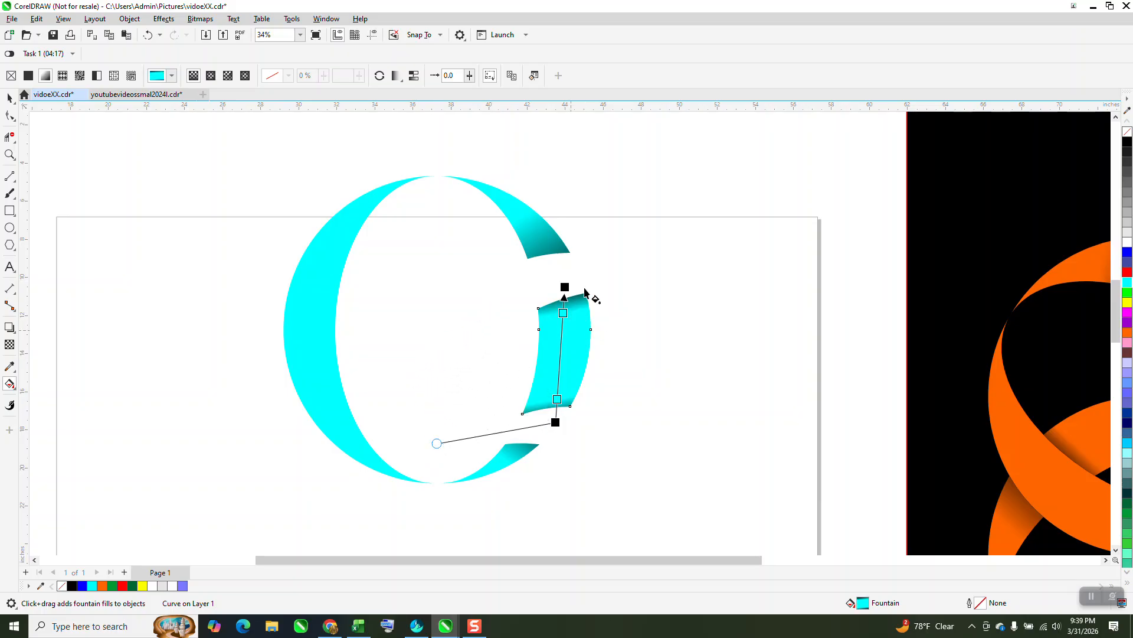
Select the four shaded cyan pieces and group them into one petal.
scroll(313, 176, "down", 1)
left_click(10, 97)
left_click_drag(267, 139, 710, 465)
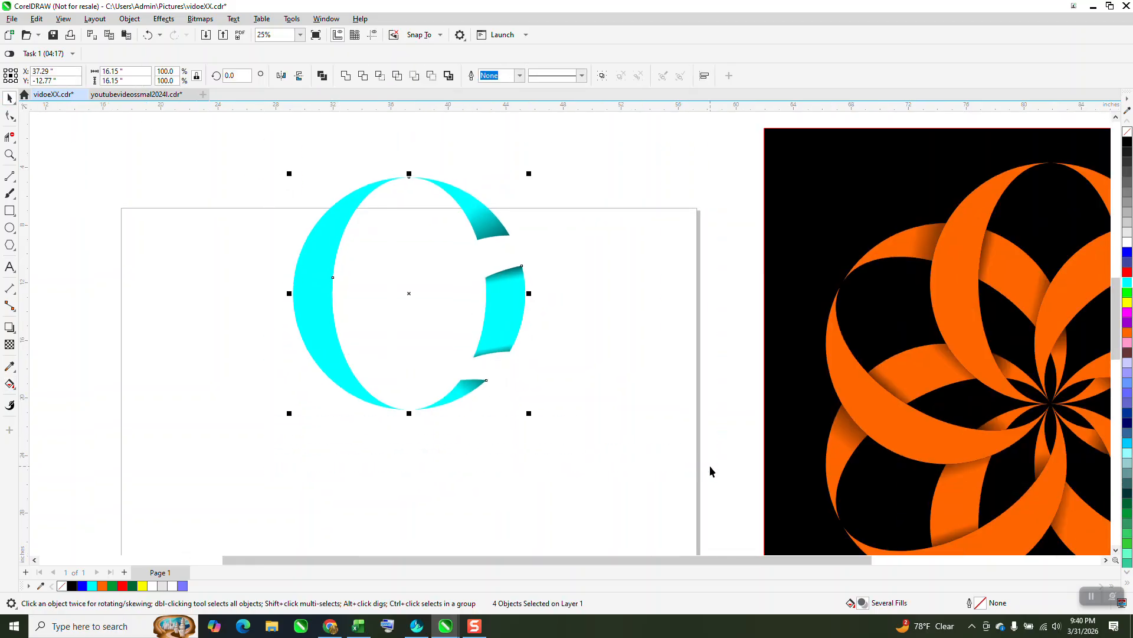
key("ctrl+g")
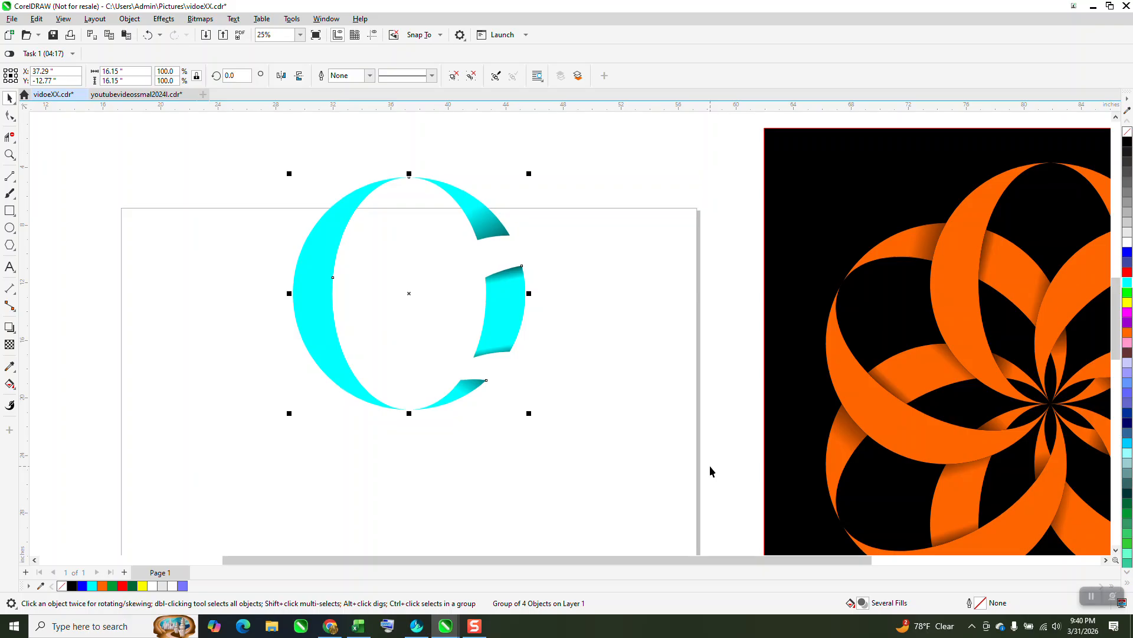
Create five copies of the petal group around its bottom tip, each rotated a further 60 degrees, to complete the flower.
left_click(413, 300)
left_click(237, 76)
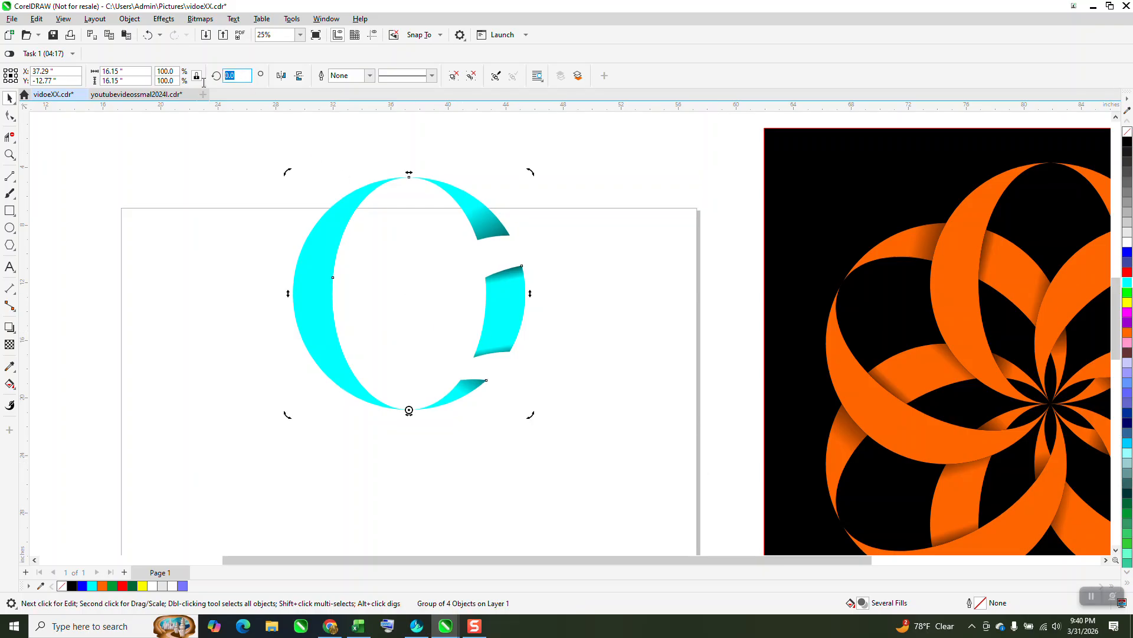
key("Return")
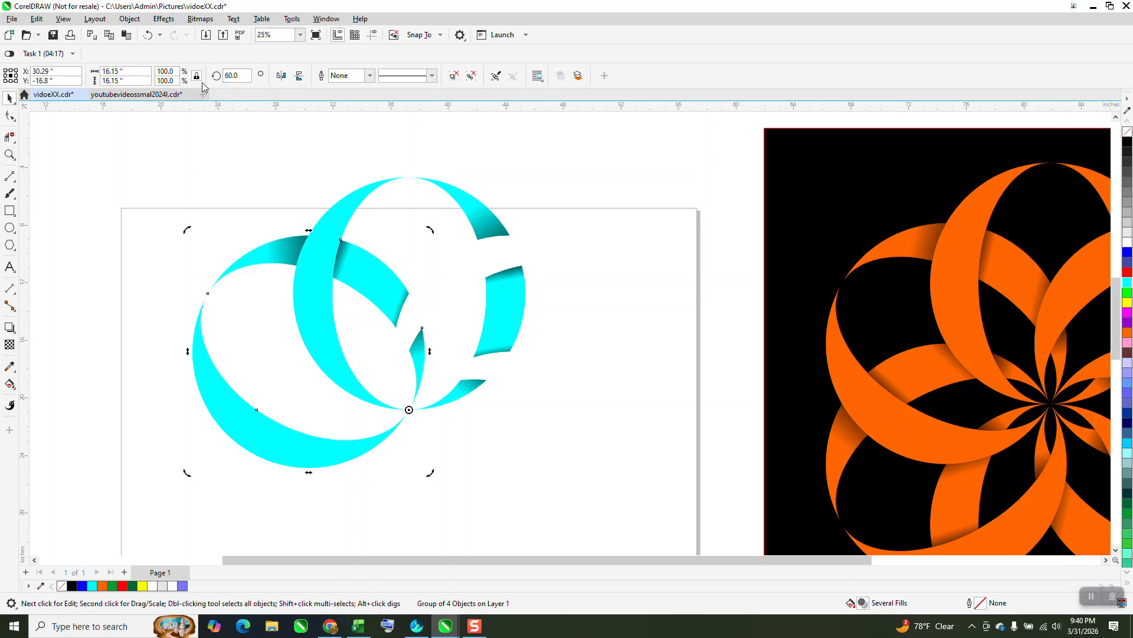
key("ctrl+r")
key("ctrl+r")
key("ctrl+r")
key("ctrl+r")
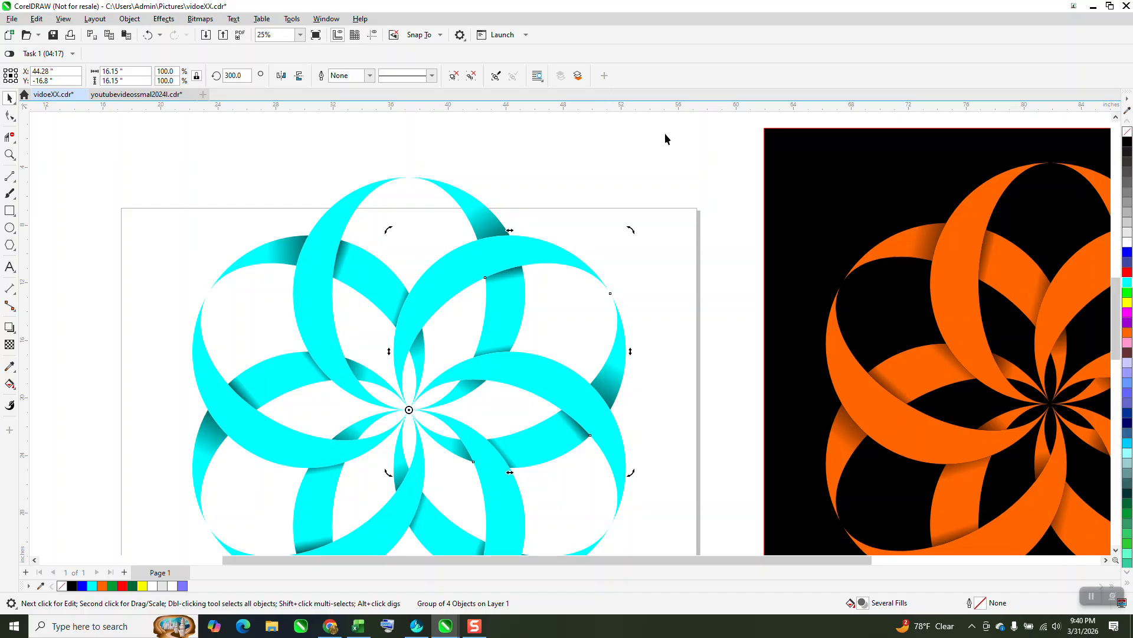
Move the black background rectangle from the orange reference flower to behind the cyan flower.
left_click_drag(778, 172, 183, 148)
scroll(133, 137, "down", 1)
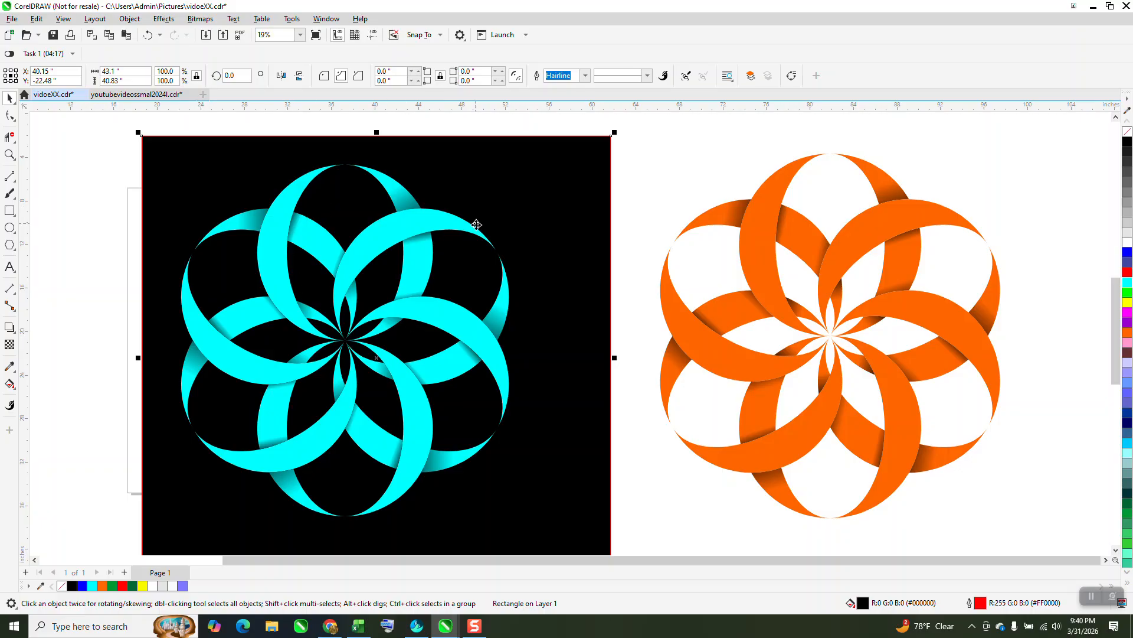
scroll(344, 203, "down", 1)
left_click_drag(234, 161, 528, 468)
left_click(9, 154)
scroll(511, 356, "down", 1)
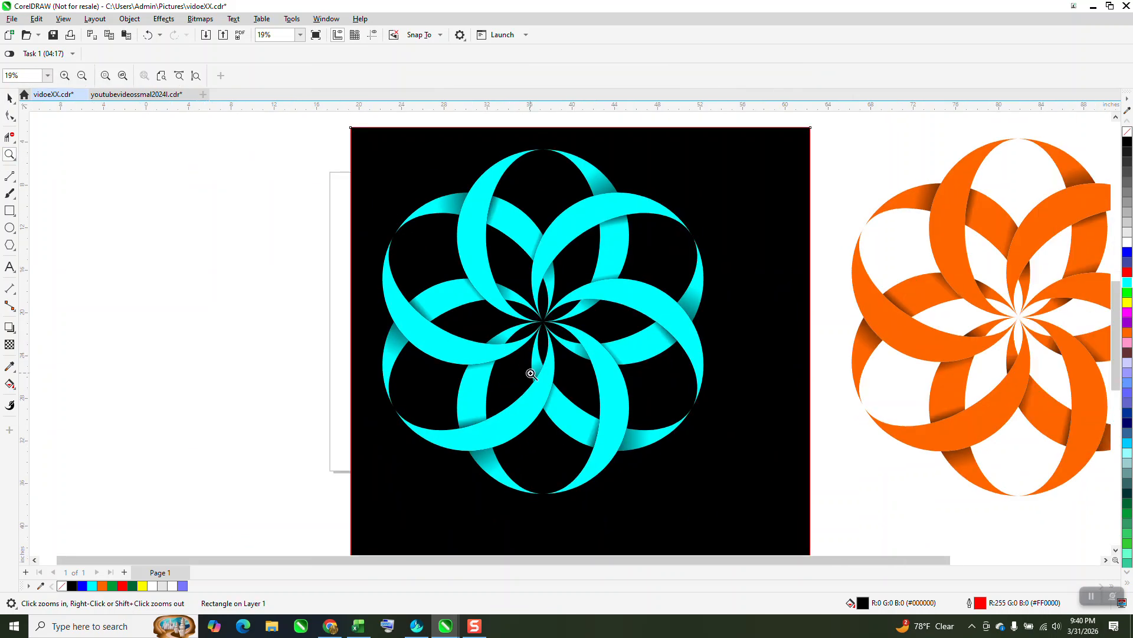